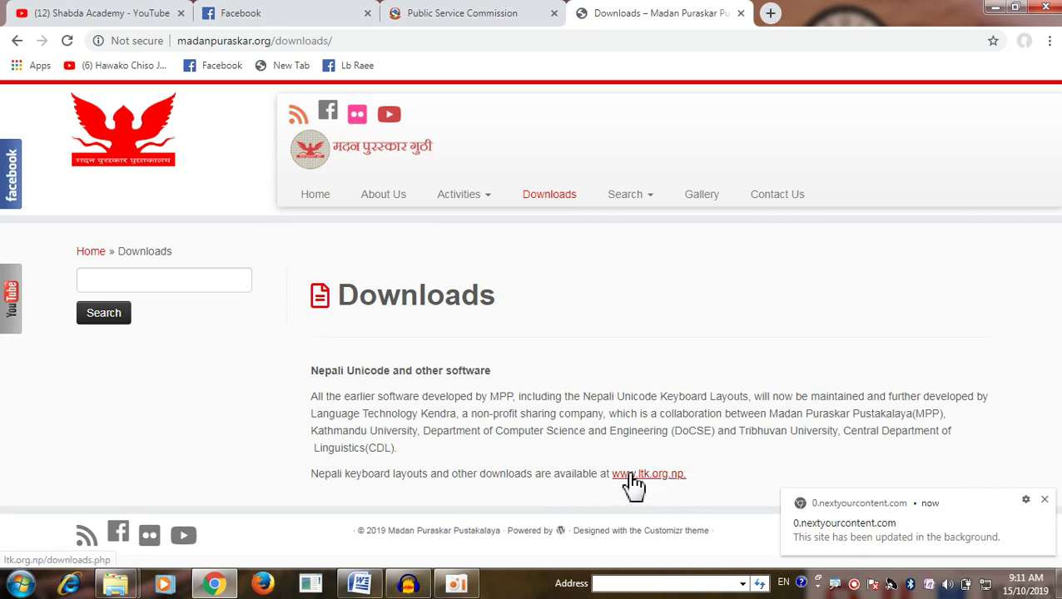
pyautogui.hotkey('ctrl', '1')
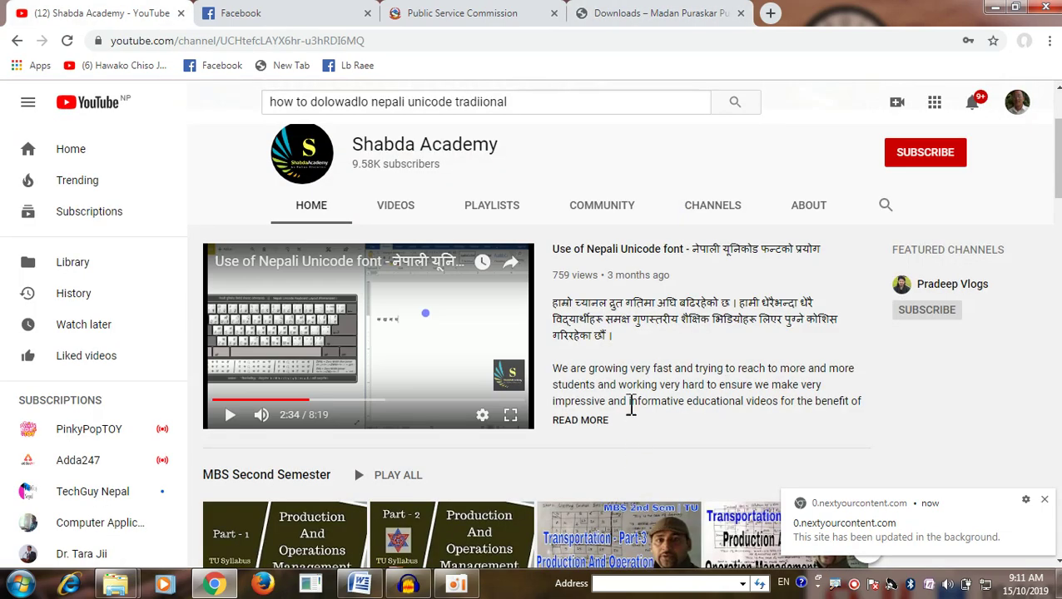
pyautogui.click(616, 23)
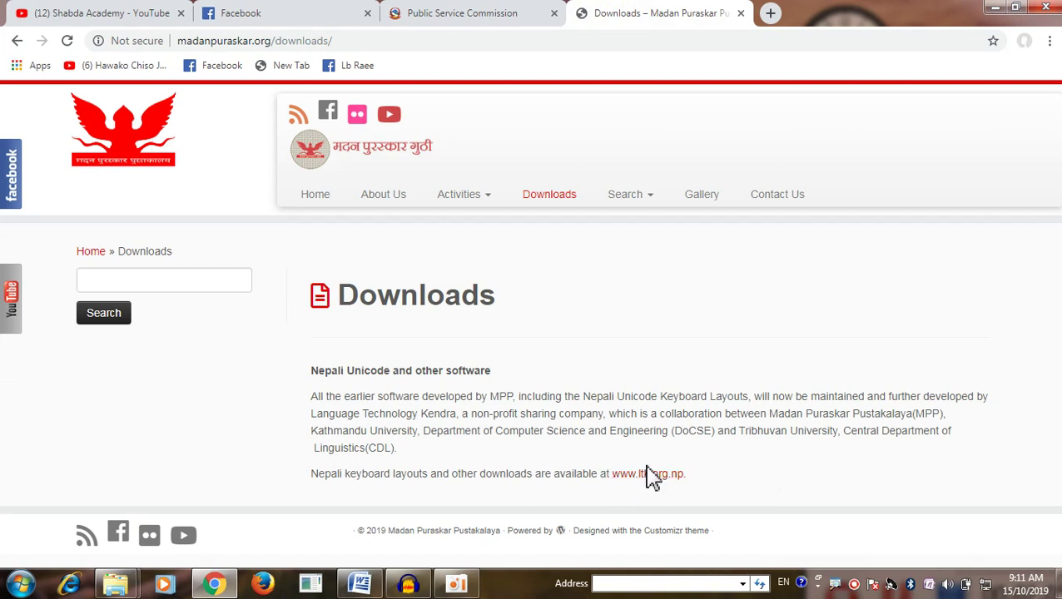
pyautogui.moveTo(646, 471); pyautogui.dragTo(635, 433)
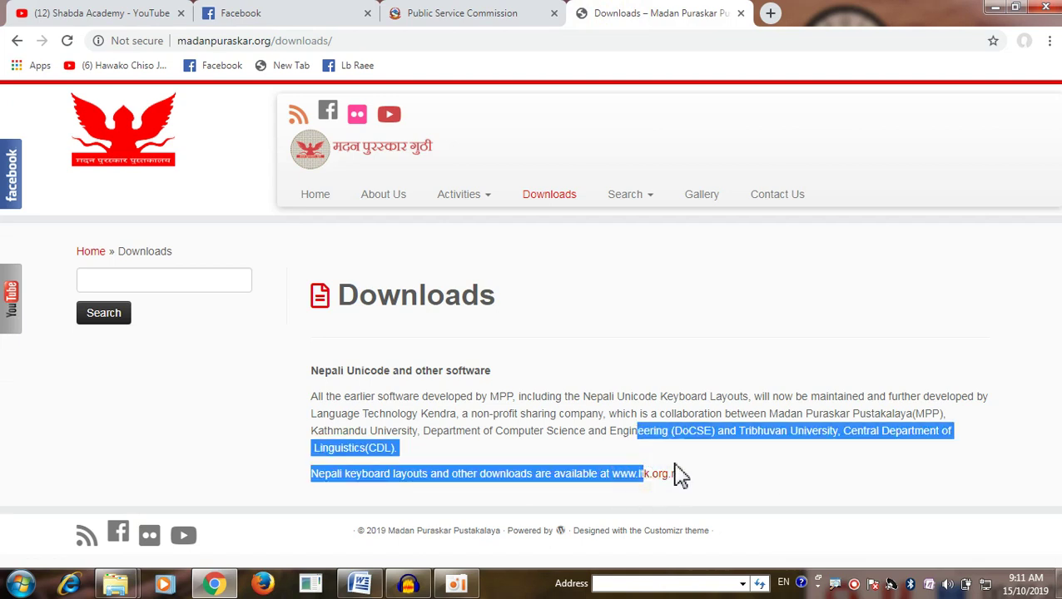
pyautogui.hotkey('ctrl', '1')
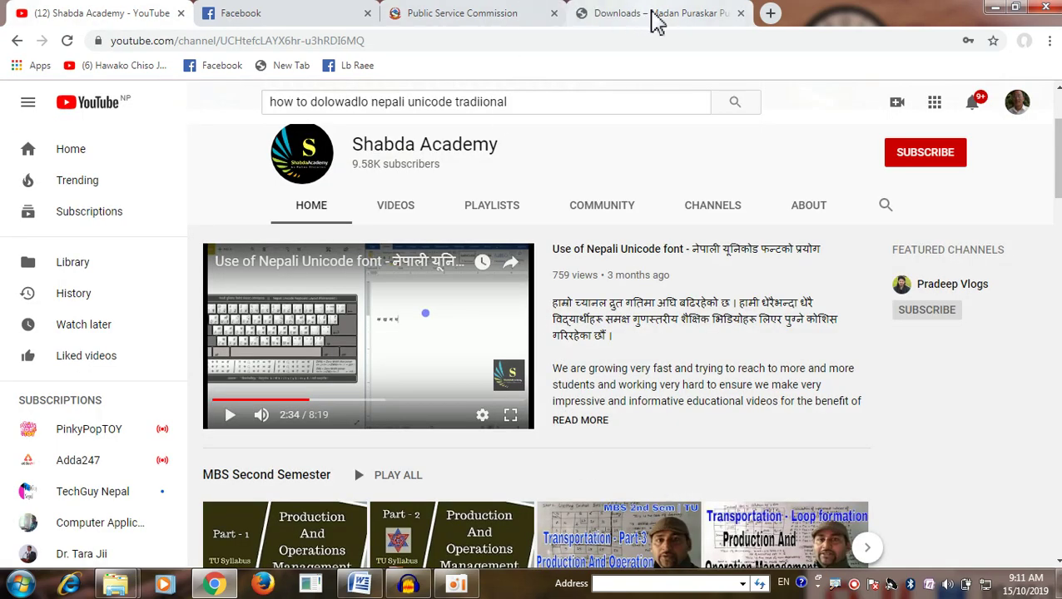
pyautogui.click(654, 13)
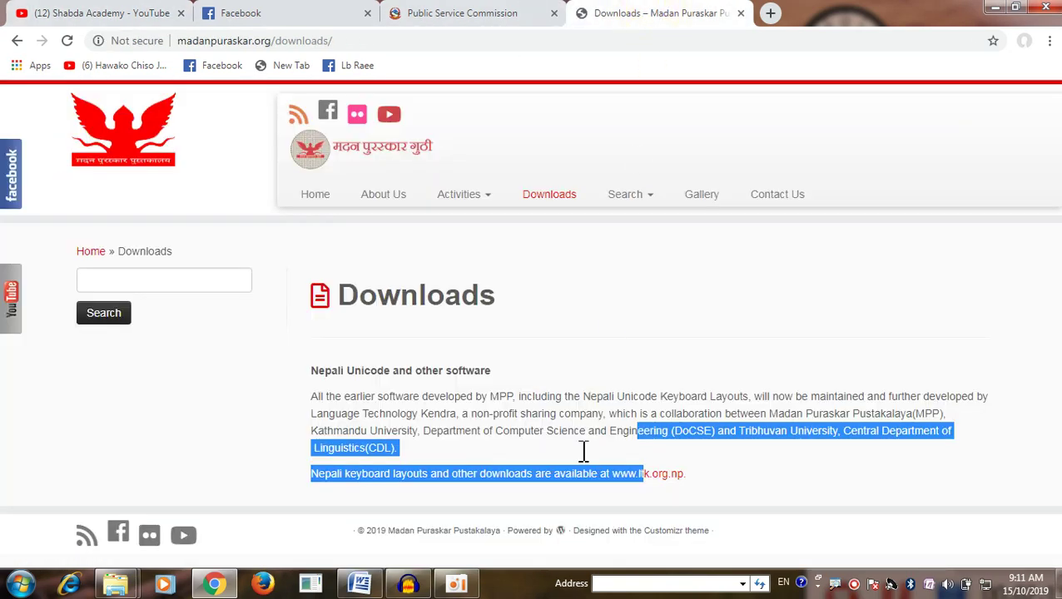
pyautogui.click(672, 473)
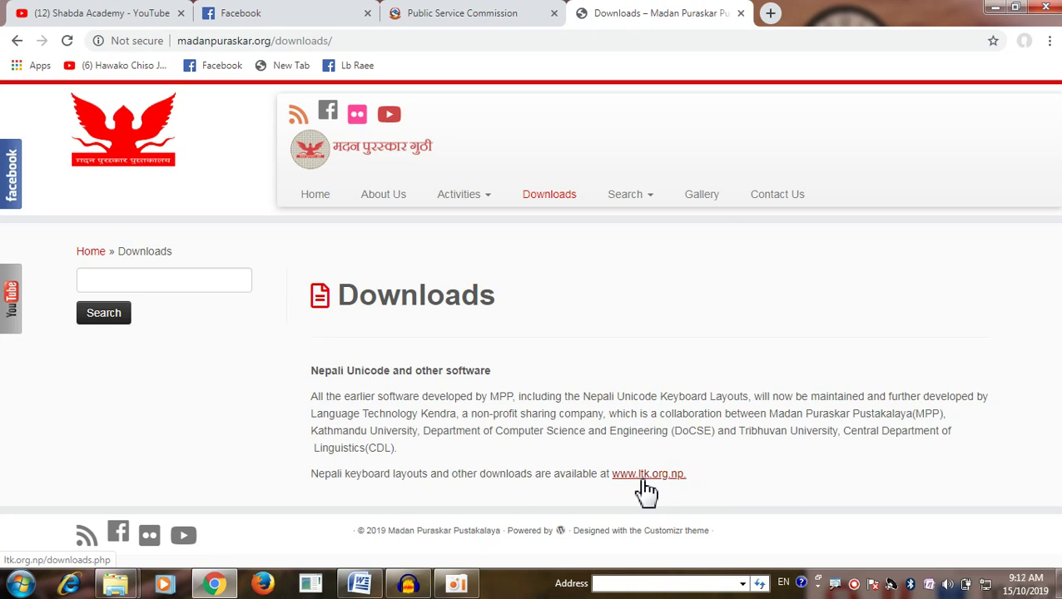
pyautogui.click(645, 483)
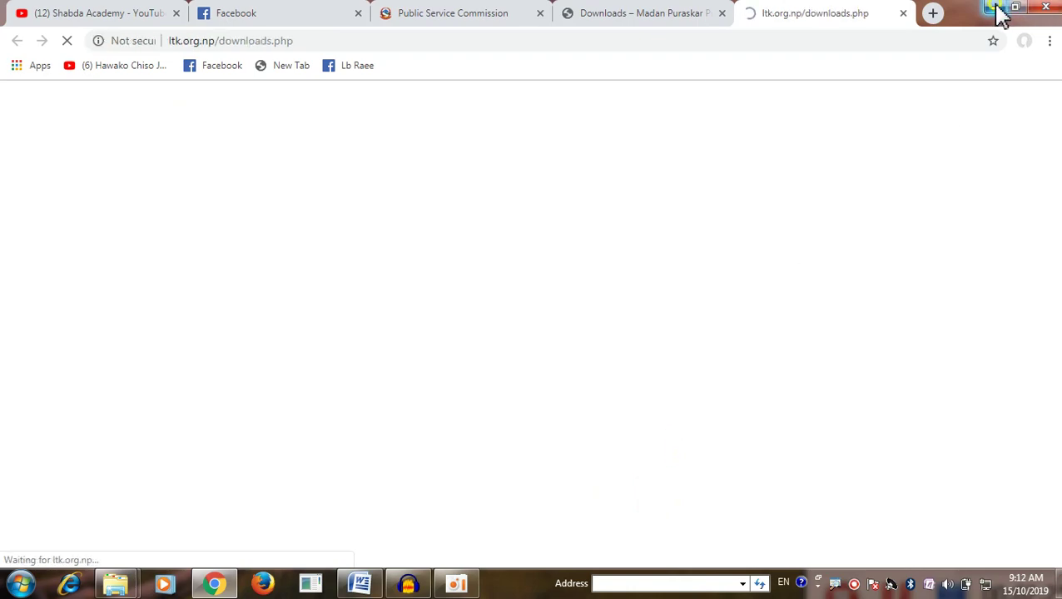
# Look through the ZoomIt instruction images from 05.JPG back to 02.JPG in the desktop folder and close them
pyautogui.click(998, 11)
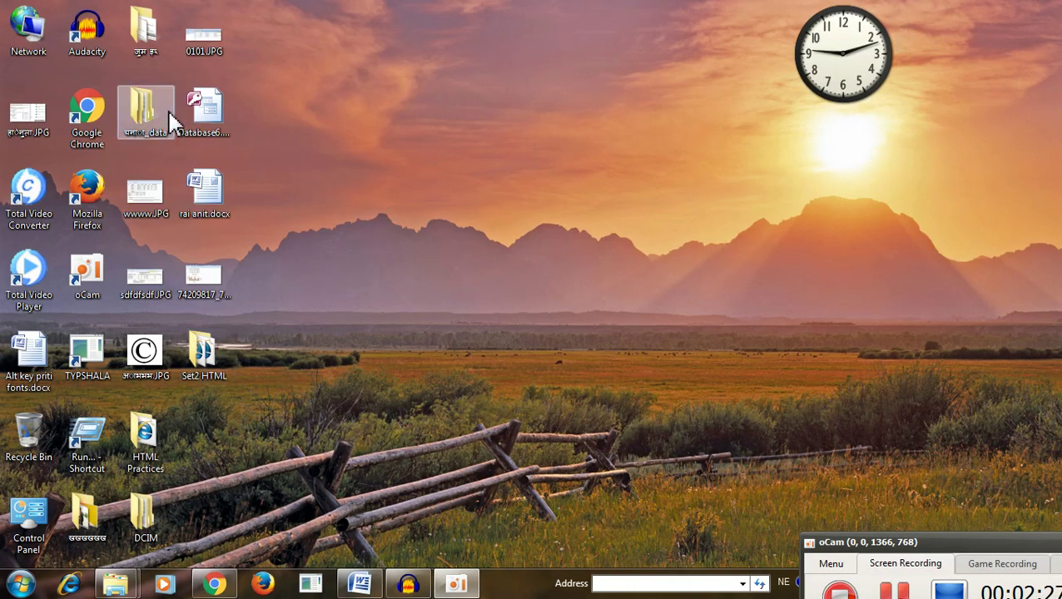
pyautogui.doubleClick(156, 58)
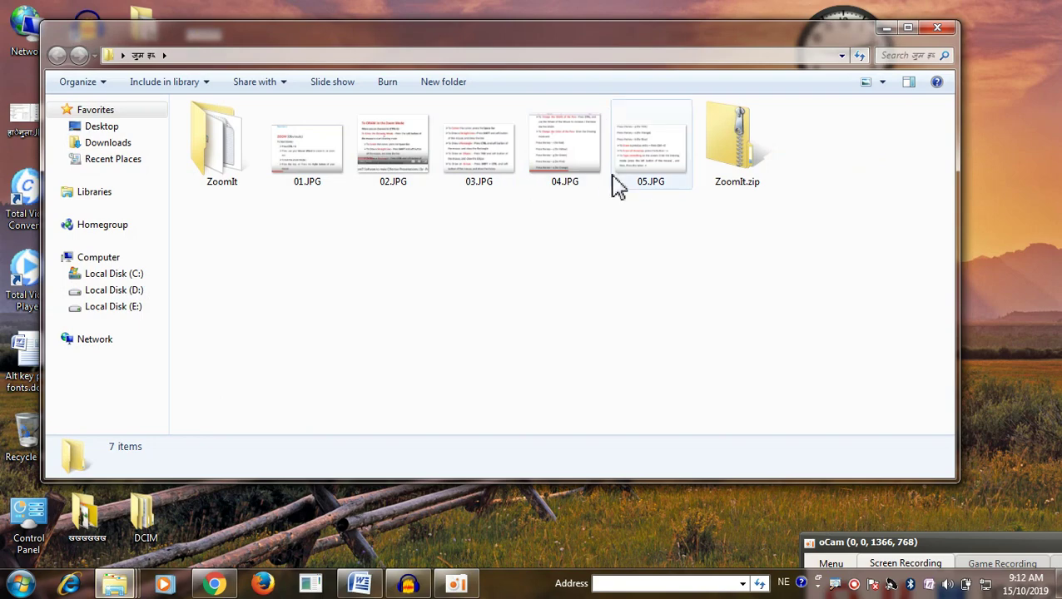
pyautogui.rightClick(609, 154)
pyautogui.rightClick(650, 138)
pyautogui.click(681, 150)
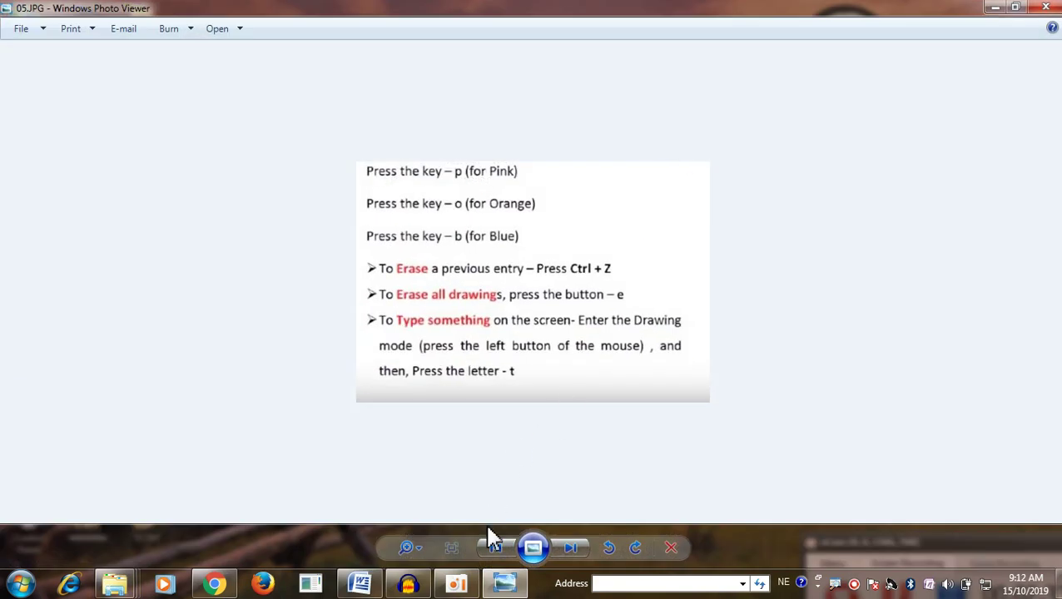
pyautogui.click(497, 549)
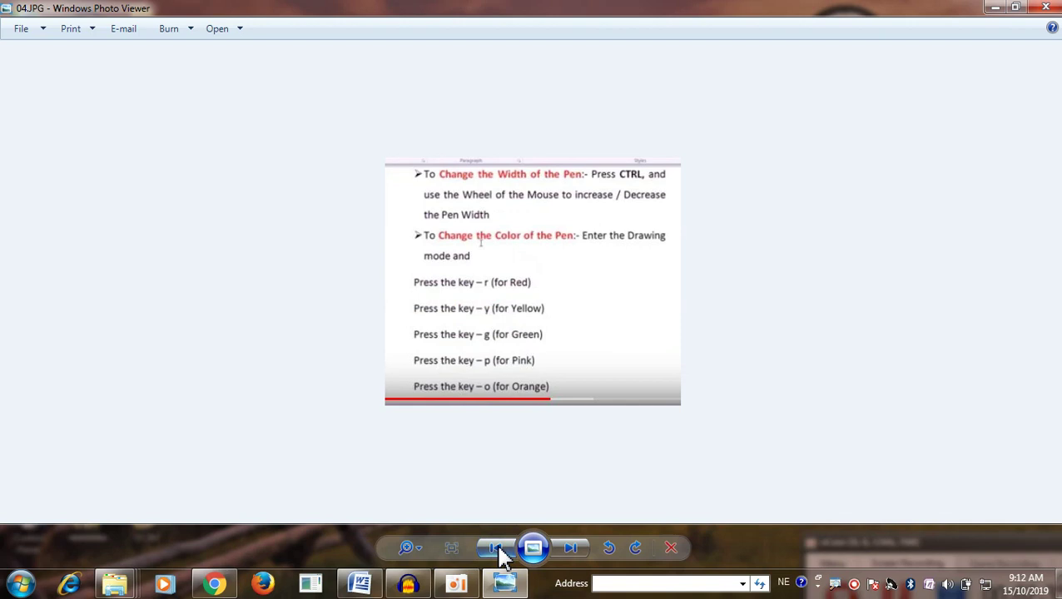
pyautogui.click(497, 549)
pyautogui.click(496, 548)
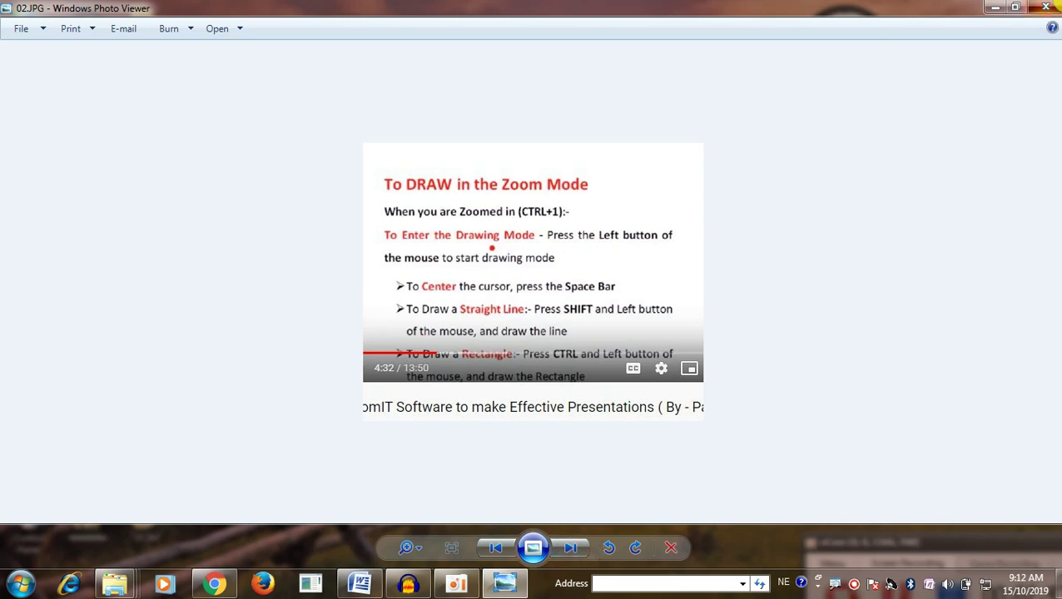
pyautogui.click(1045, 8)
pyautogui.click(947, 25)
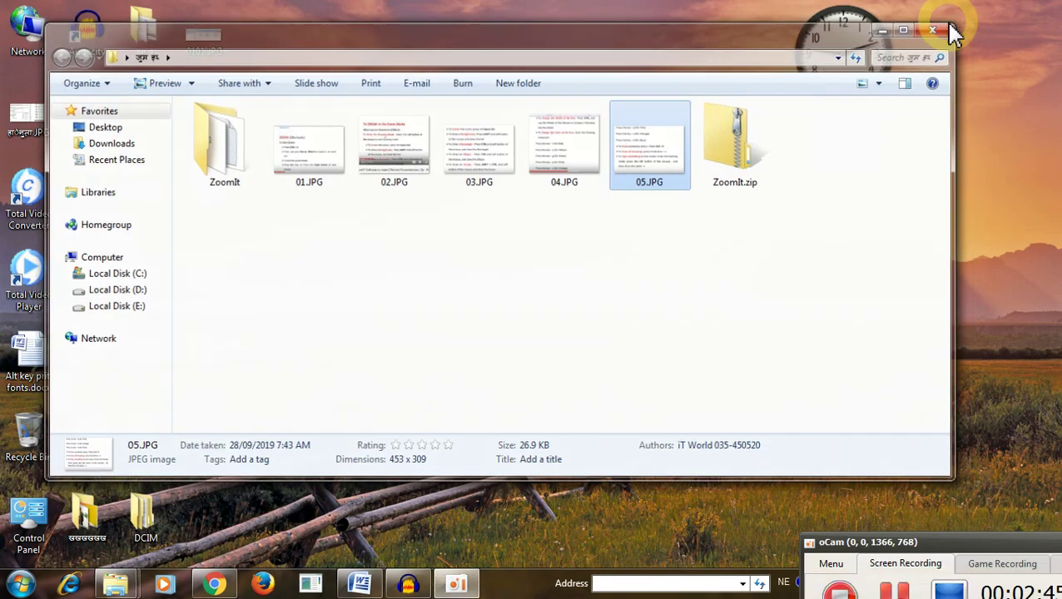
# Switch back to Chrome and download the Nepali Unicode Romanized keyboard layout from the Language Technology Kendra page
pyautogui.click(214, 585)
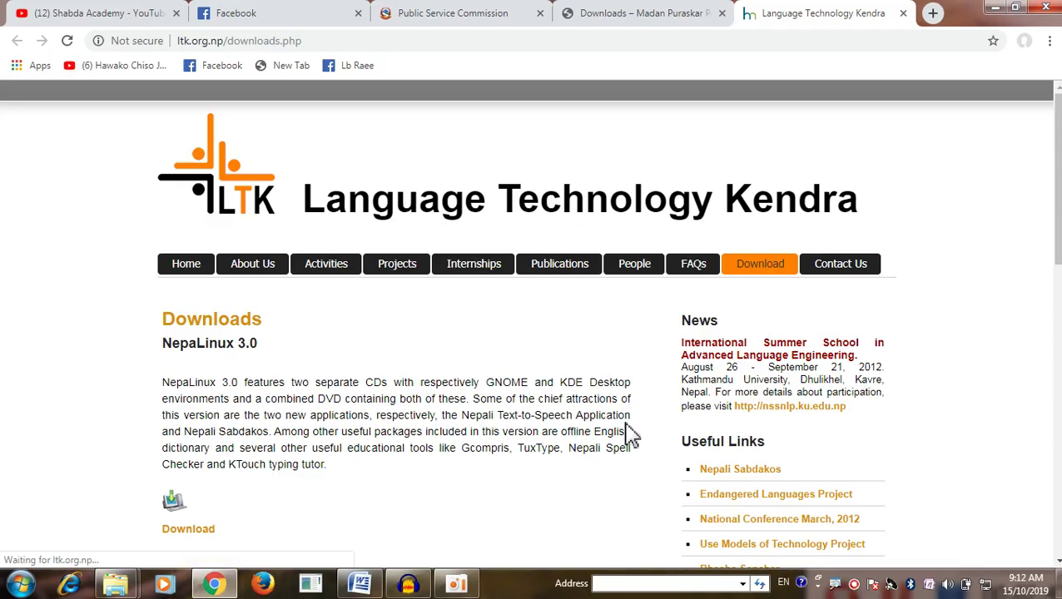
pyautogui.scroll(-2, 670, 425)
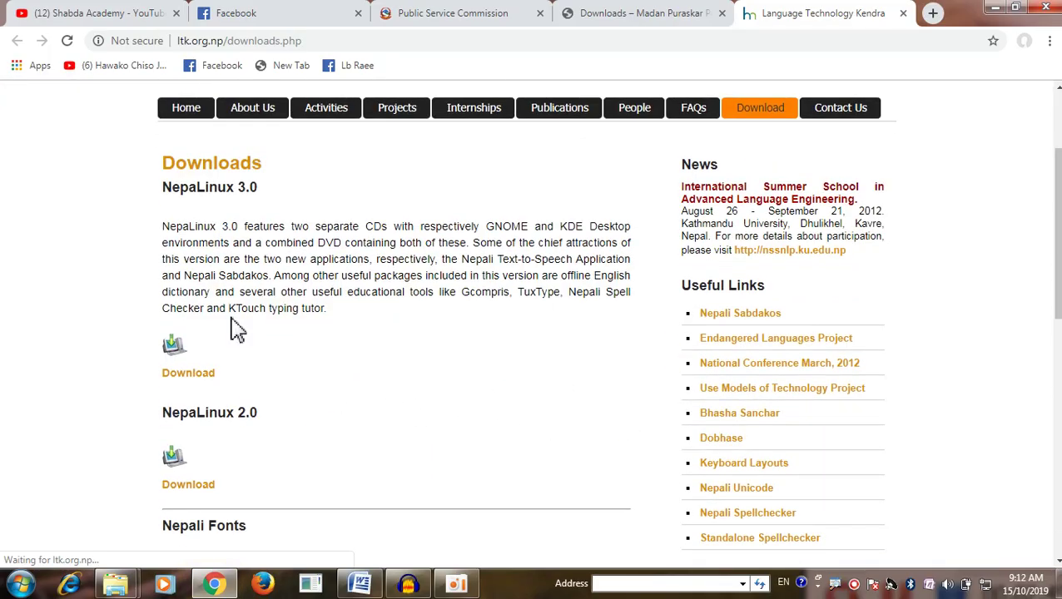
pyautogui.scroll(-3, 241, 425)
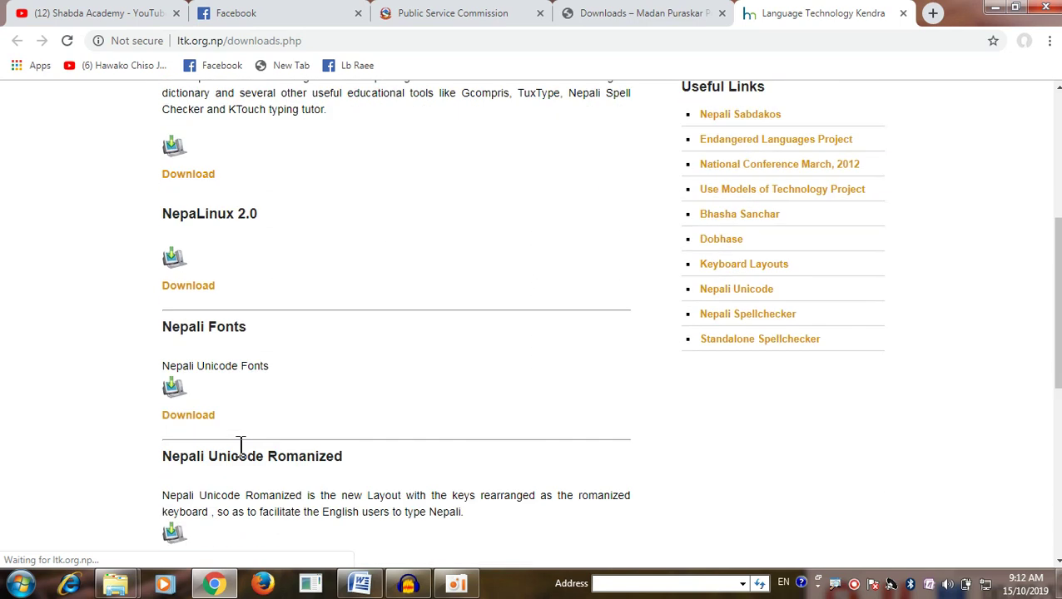
pyautogui.scroll(-1, 256, 379)
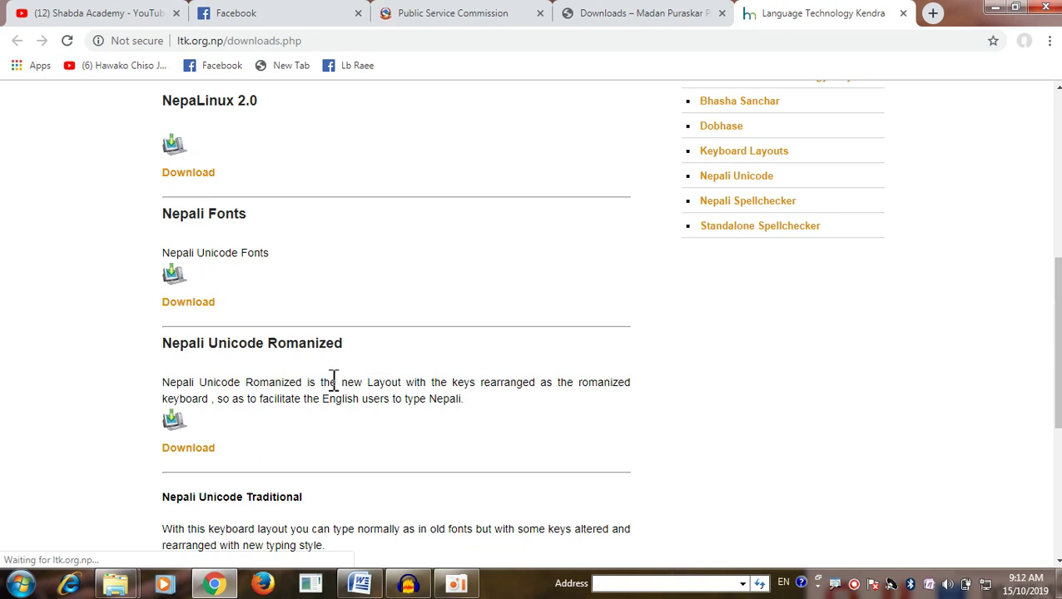
pyautogui.scroll(-1, 333, 379)
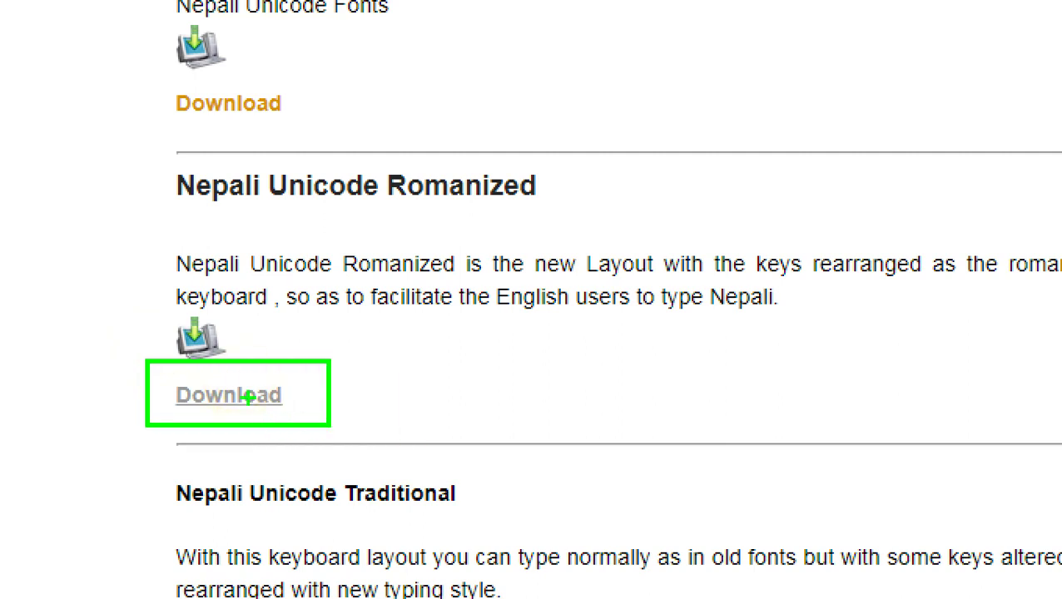
pyautogui.click(228, 394)
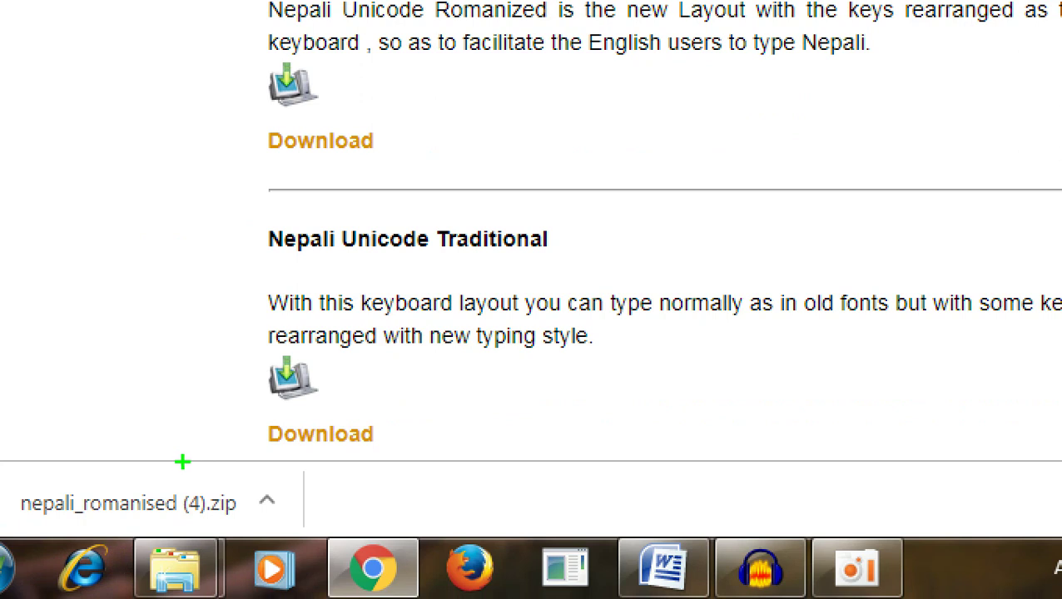
# Show the downloaded nepali_romanised (4).zip in its folder
pyautogui.moveTo(208, 480)
pyautogui.mouseDown()
pyautogui.moveTo(348, 343)
pyautogui.moveTo(420, 293)
pyautogui.mouseUp()
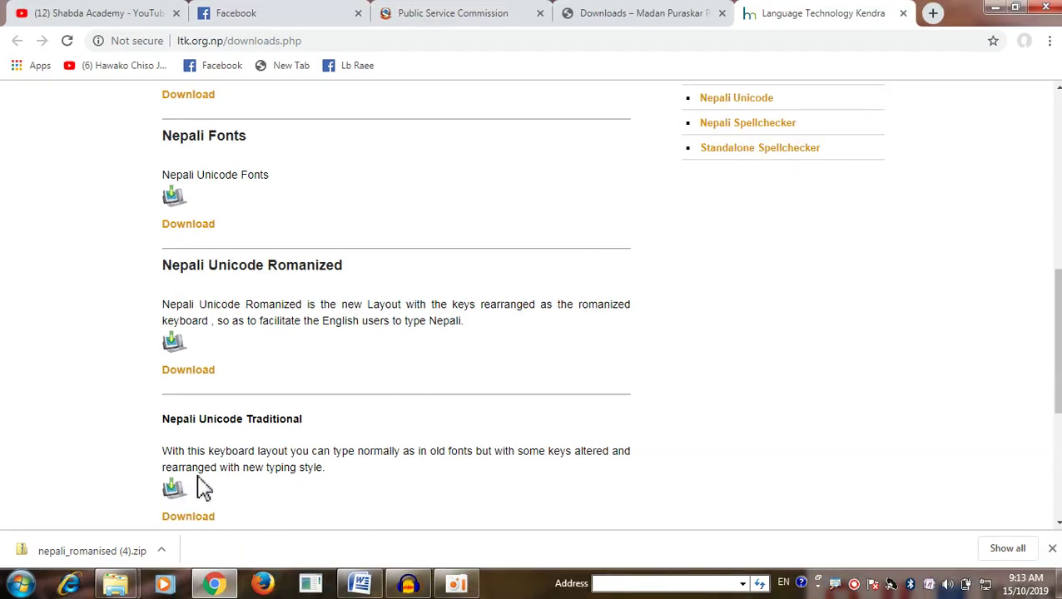
pyautogui.click(162, 553)
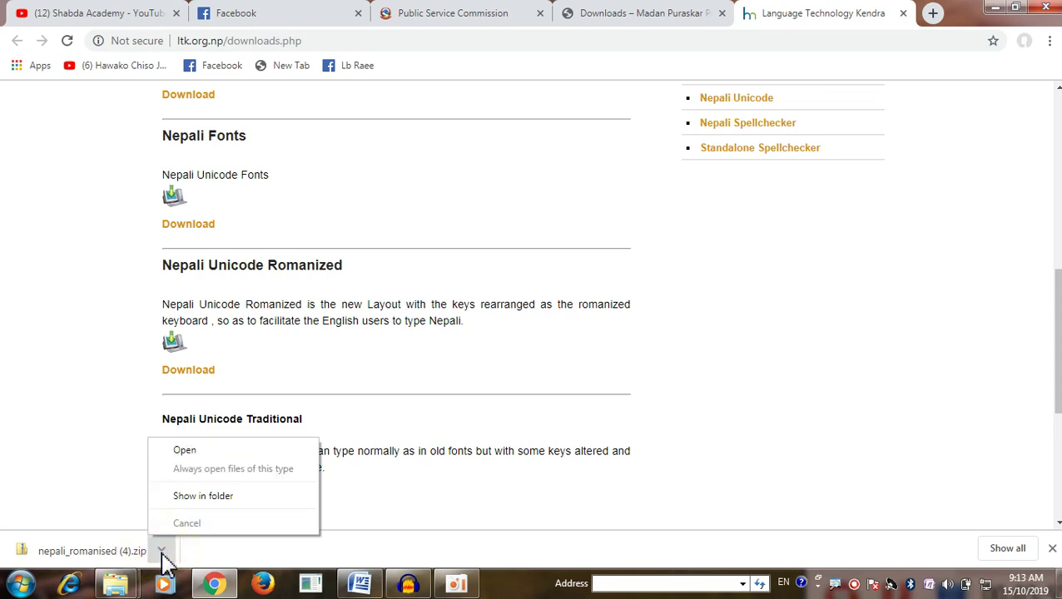
pyautogui.click(209, 500)
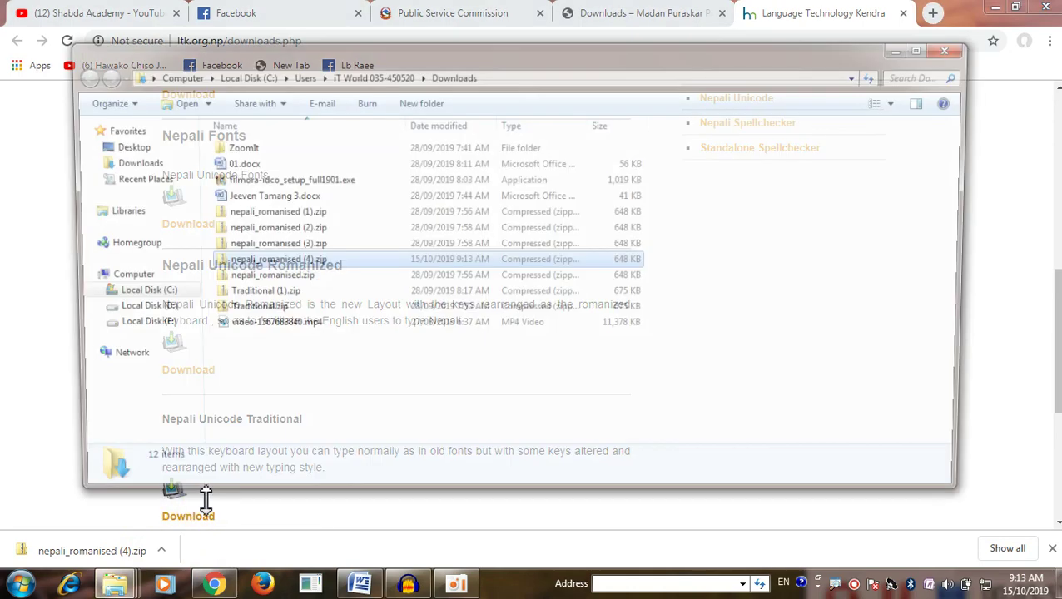
# Maximize the Downloads folder window and display its files as icons
pyautogui.click(927, 47)
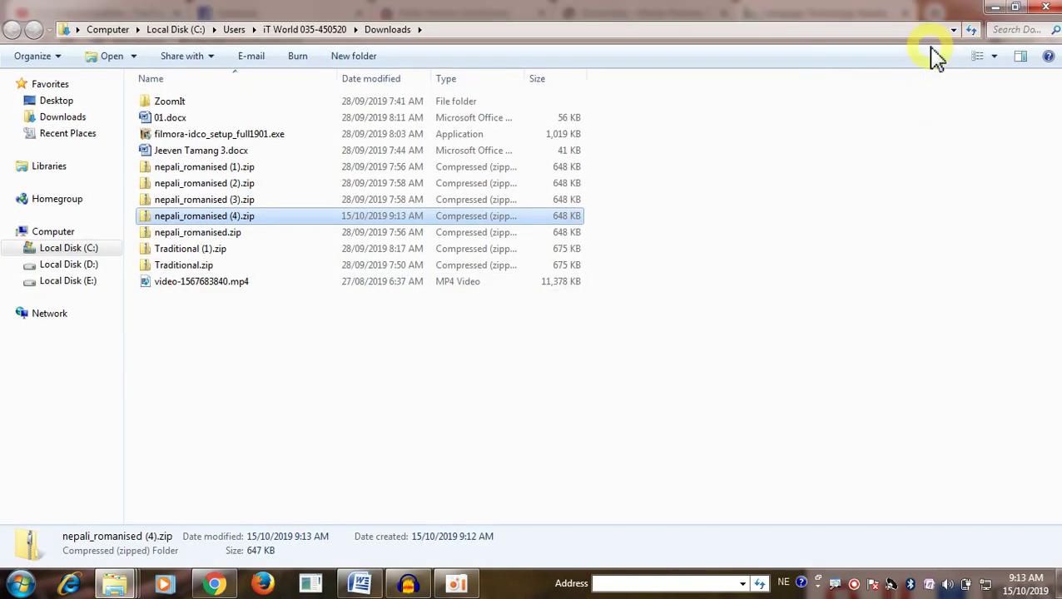
pyautogui.click(994, 57)
pyautogui.click(986, 66)
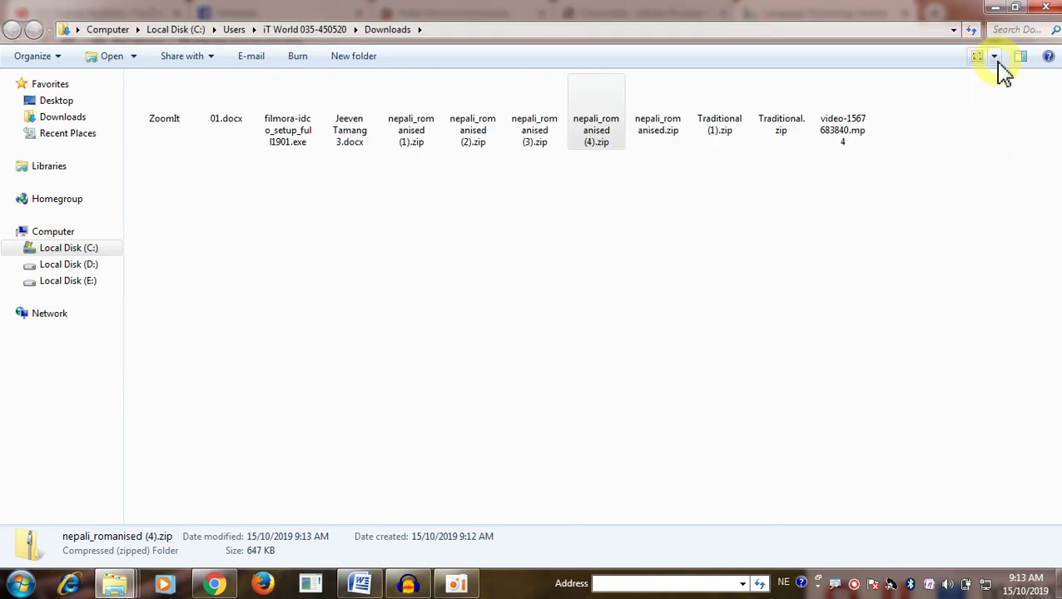
pyautogui.click(654, 210)
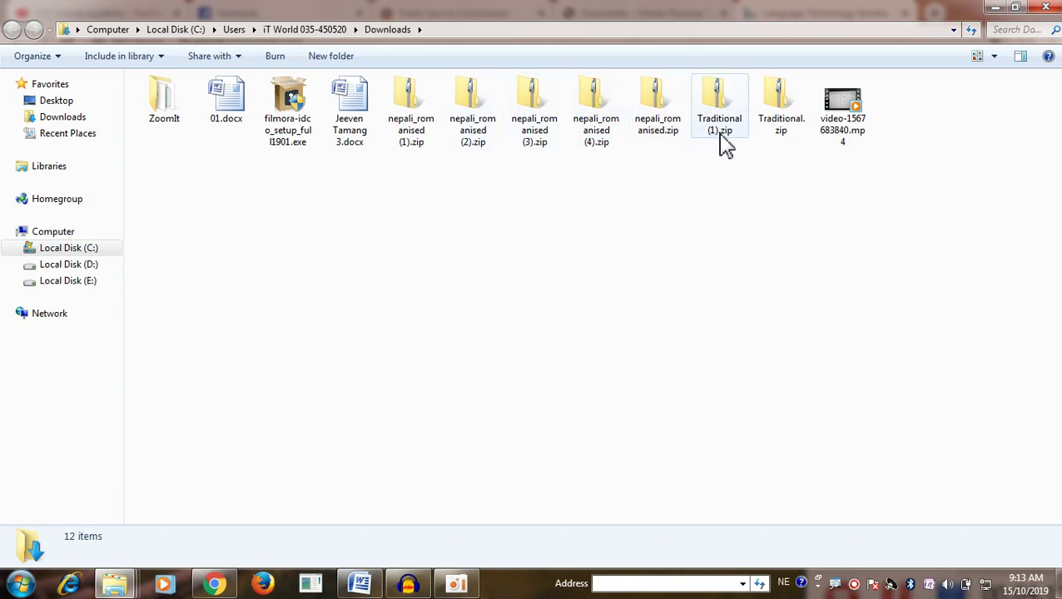
# Open Traditional.zip and go into its Traditional folder and the Traditional Nepali Unicode folder inside it
pyautogui.click(784, 140)
pyautogui.rightClick(786, 139)
pyautogui.click(806, 138)
pyautogui.rightClick(168, 102)
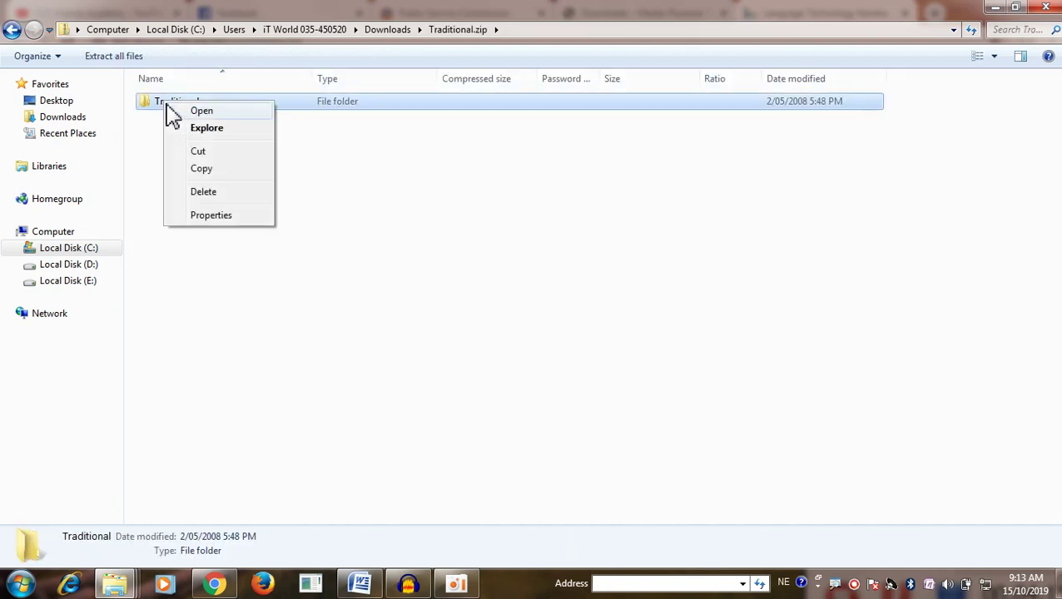
pyautogui.click(193, 109)
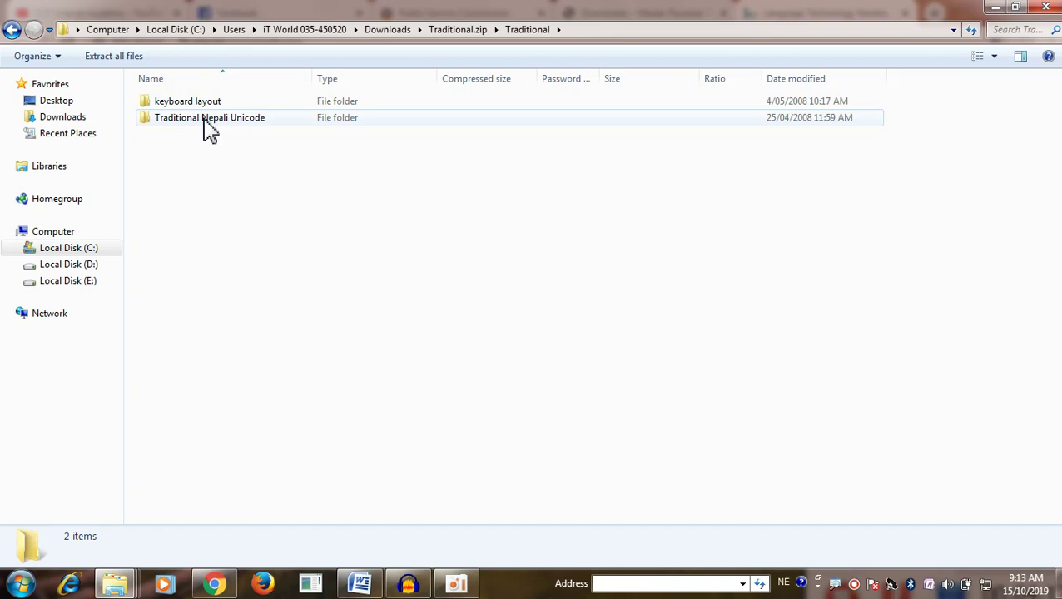
pyautogui.click(209, 131)
pyautogui.rightClick(209, 130)
pyautogui.click(228, 137)
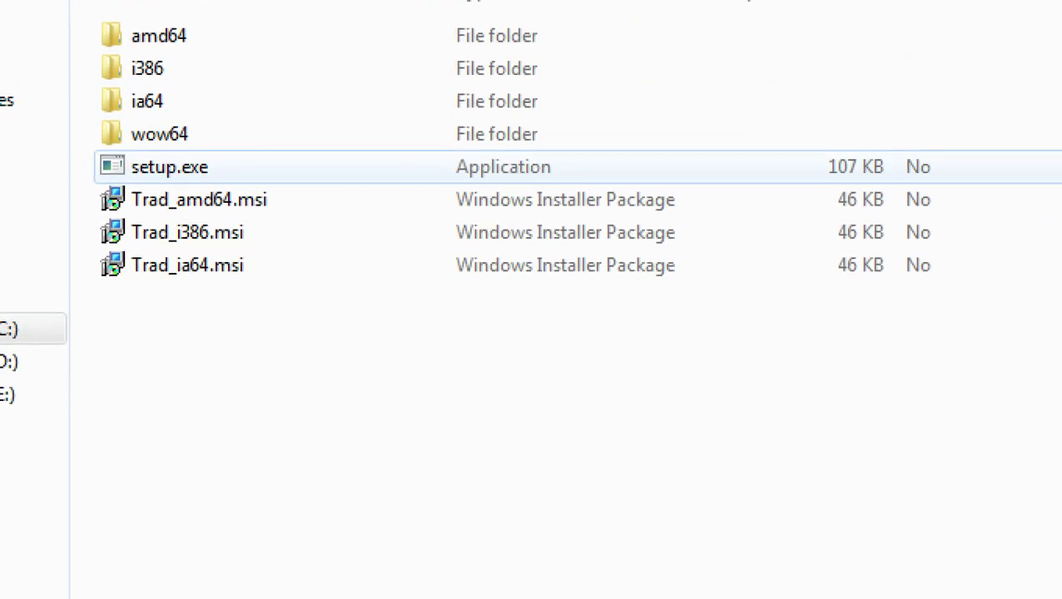
pyautogui.moveTo(211, 160); pyautogui.dragTo(435, 68)
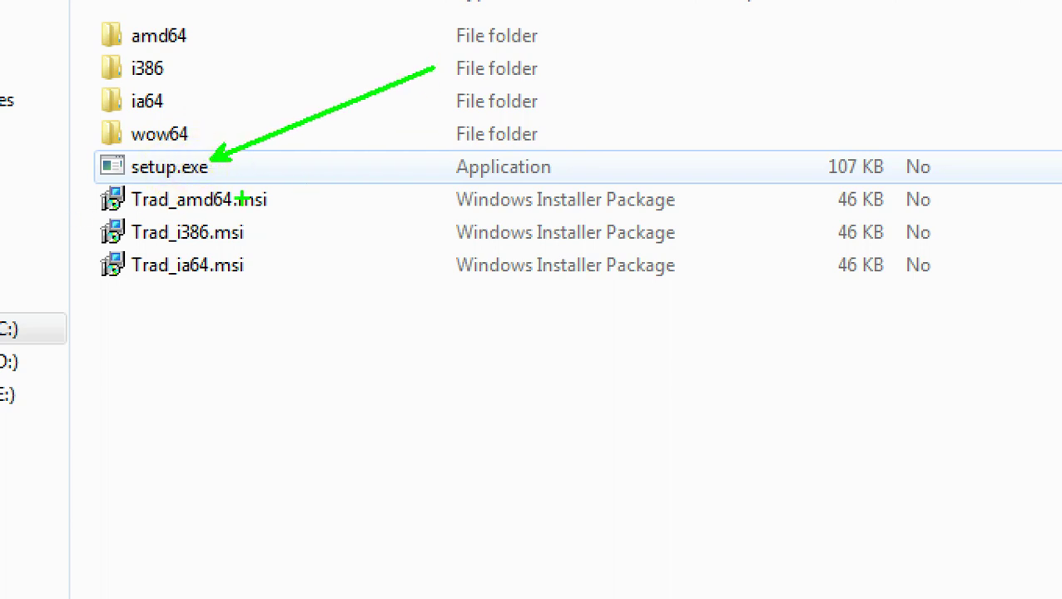
pyautogui.press('Escape')
pyautogui.rightClick(183, 166)
pyautogui.click(204, 172)
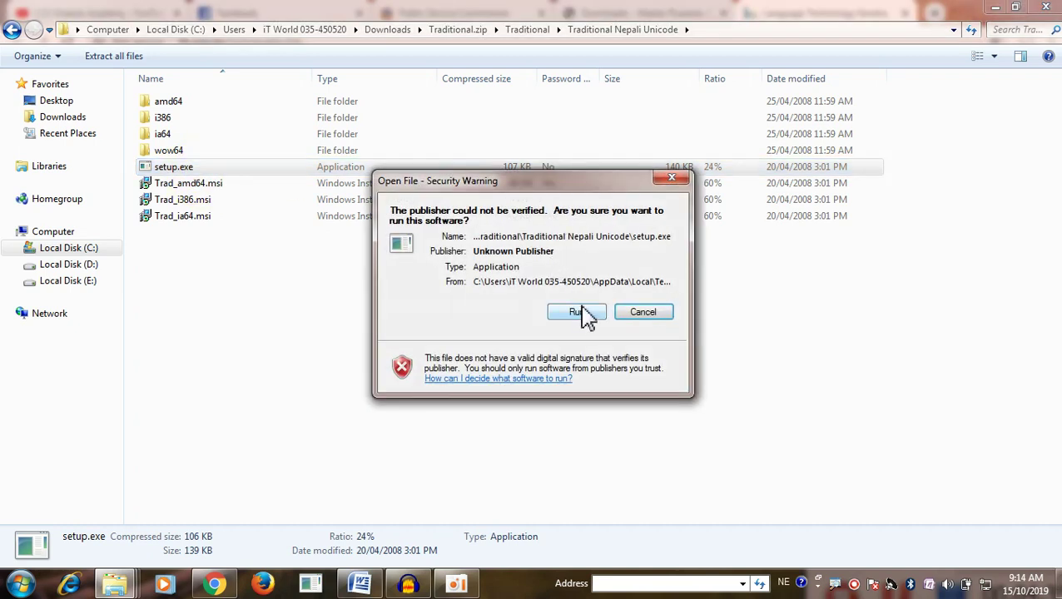
pyautogui.click(577, 312)
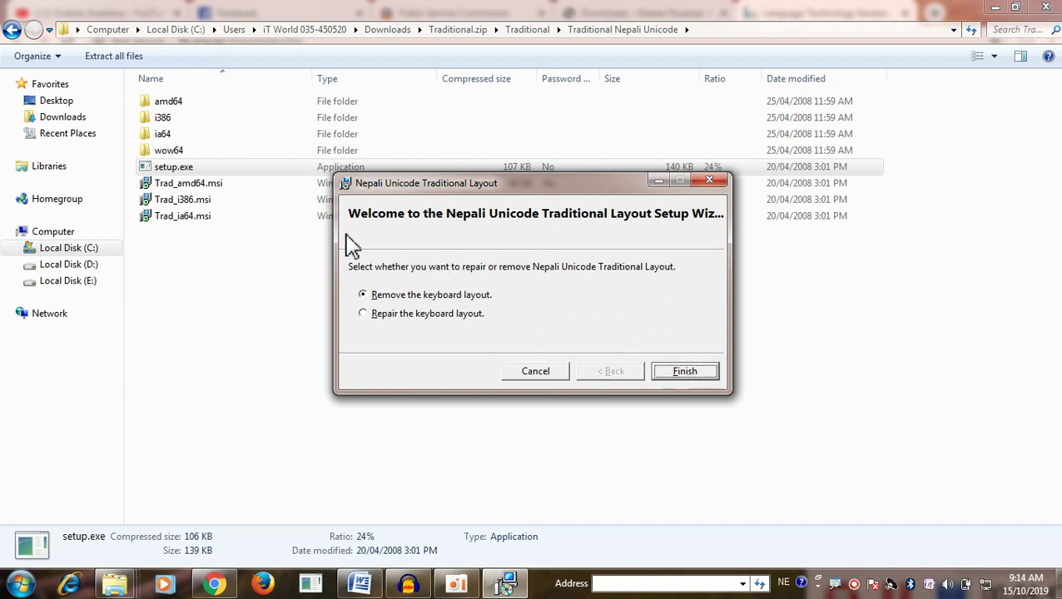
pyautogui.click(708, 180)
pyautogui.click(557, 316)
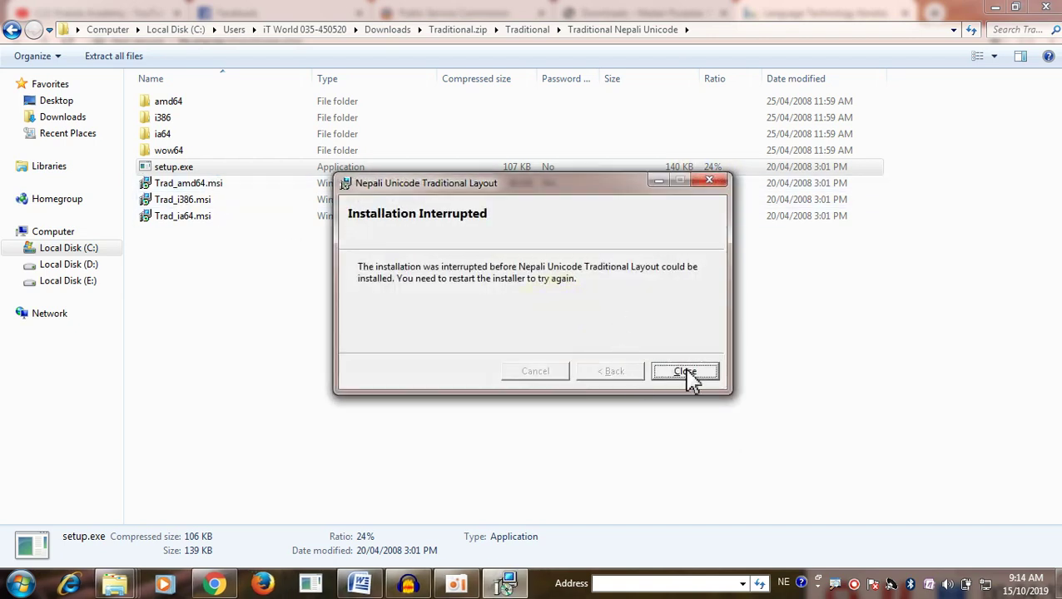
pyautogui.click(687, 376)
# Run setup.exe and remove the installed Nepali Unicode Traditional keyboard layout
pyautogui.rightClick(185, 169)
pyautogui.click(221, 183)
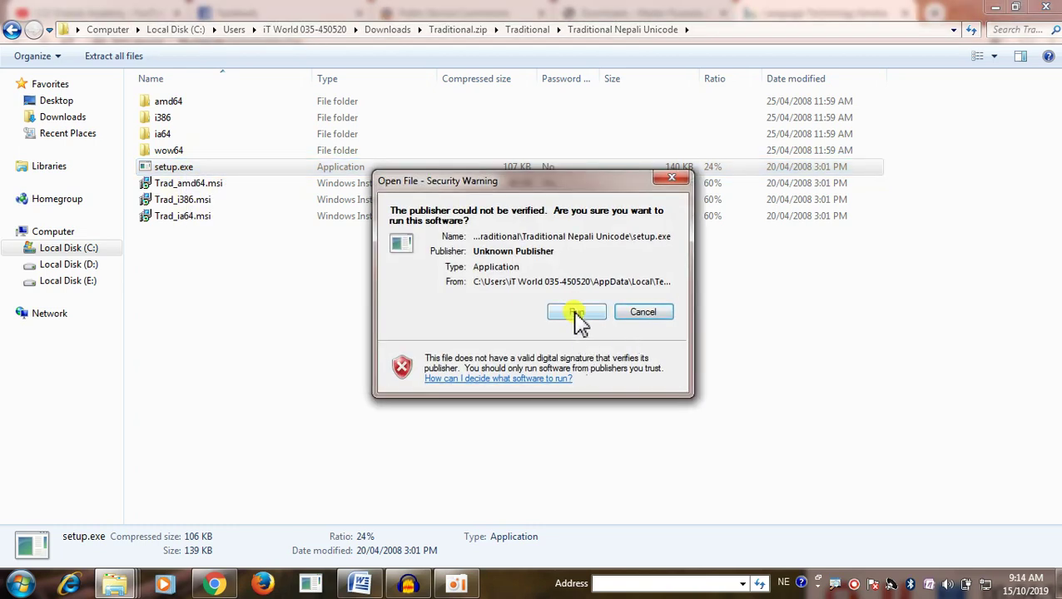
pyautogui.click(574, 312)
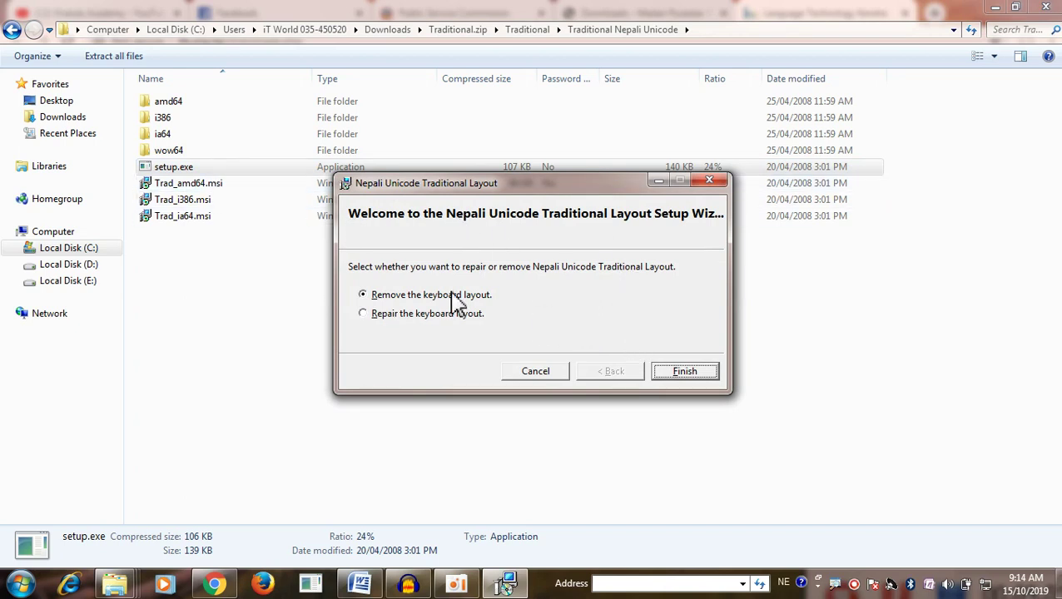
pyautogui.click(685, 373)
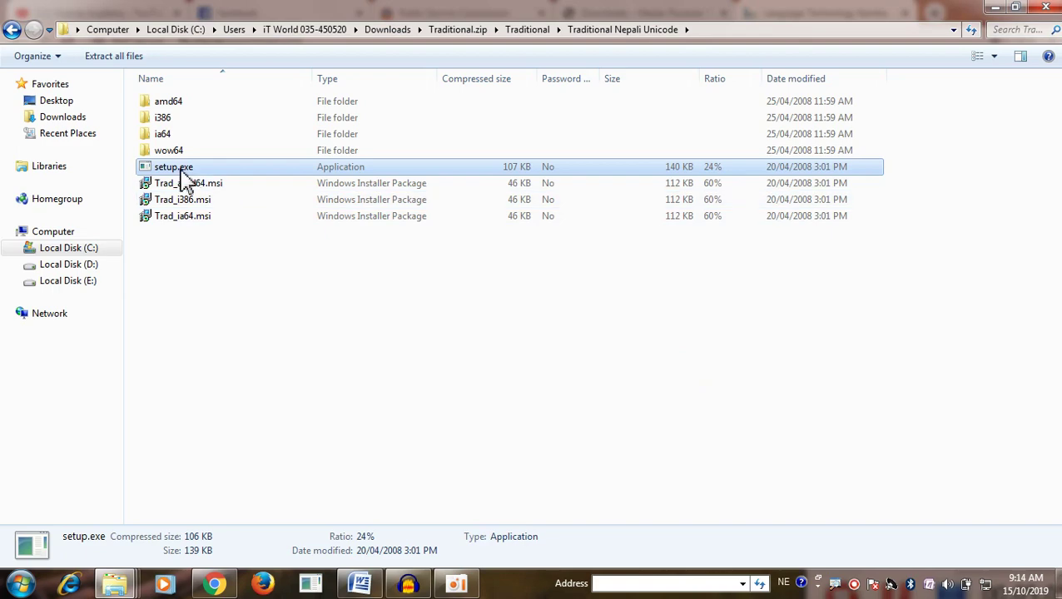
# Clear the desktop of the open folder and browser windows and exit the Nepali Unicode Traditional Layout installer
pyautogui.click(1045, 6)
pyautogui.click(995, 10)
pyautogui.rightClick(494, 215)
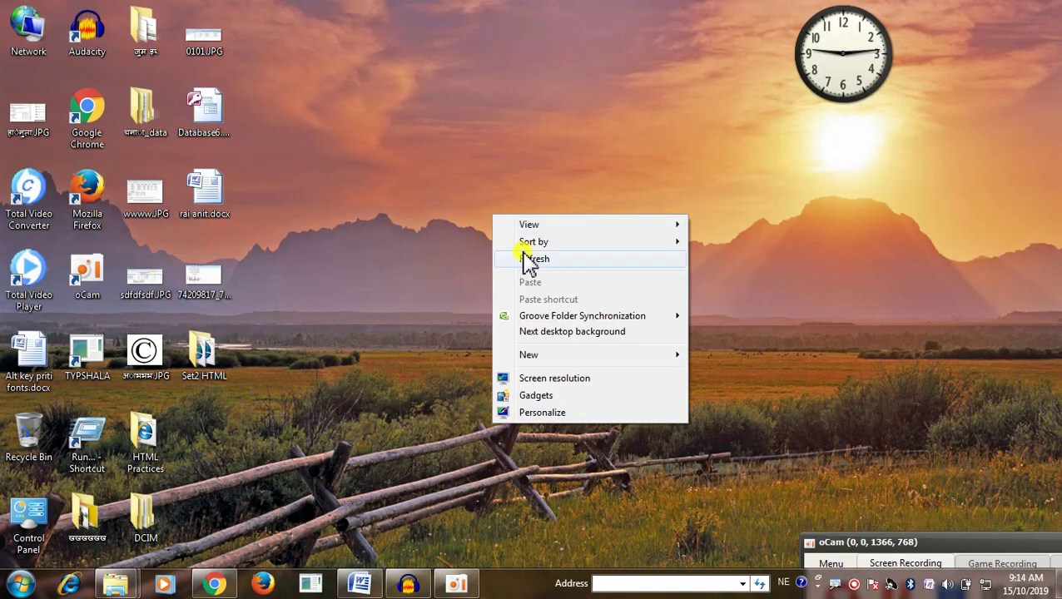
pyautogui.click(524, 257)
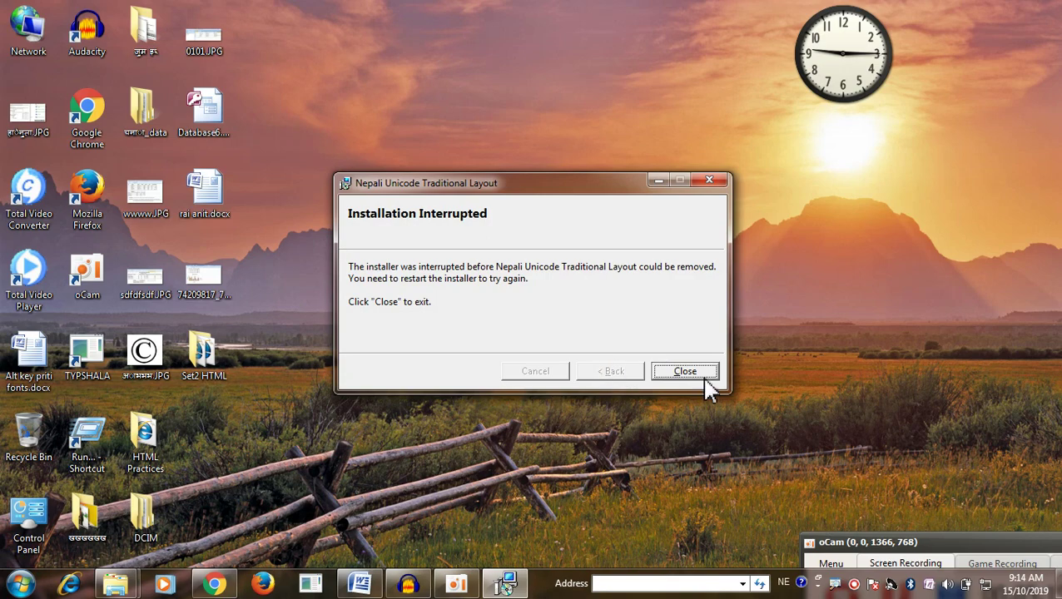
pyautogui.click(709, 373)
# Open the Control Panel and maximize its window
pyautogui.press('super')
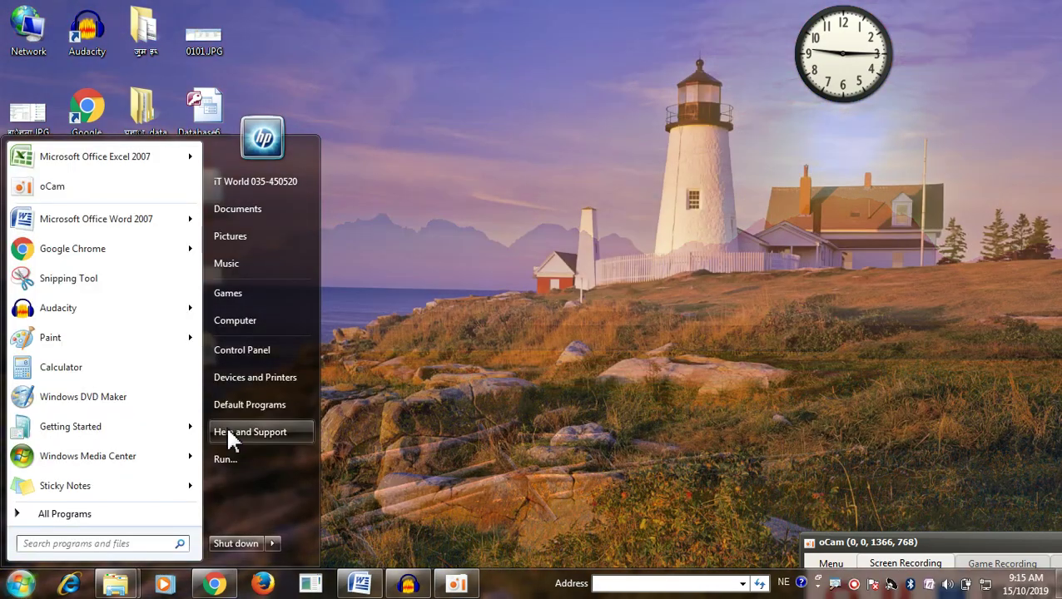
pyautogui.click(277, 350)
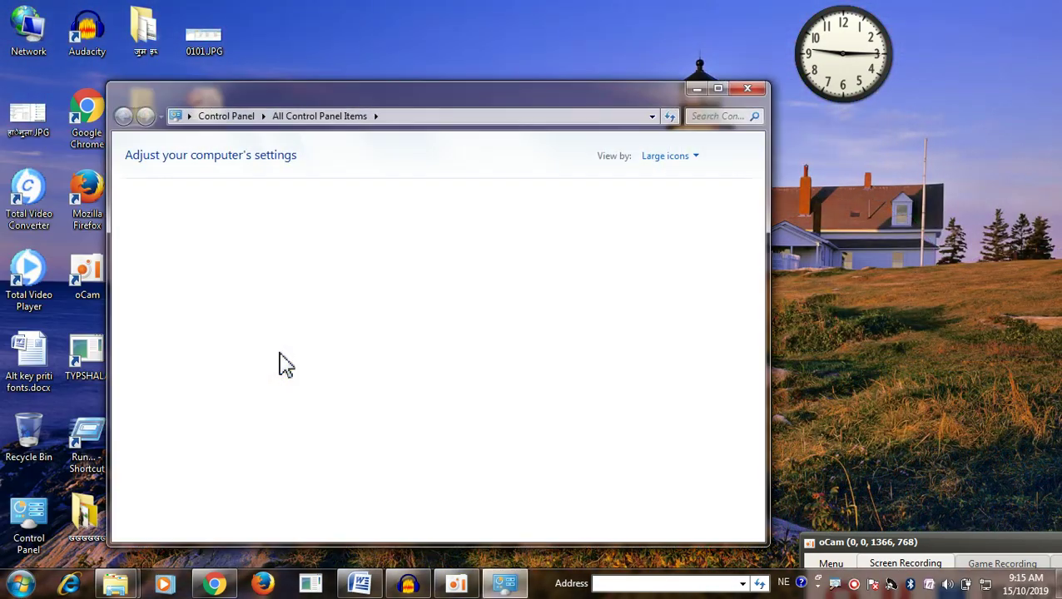
pyautogui.click(718, 88)
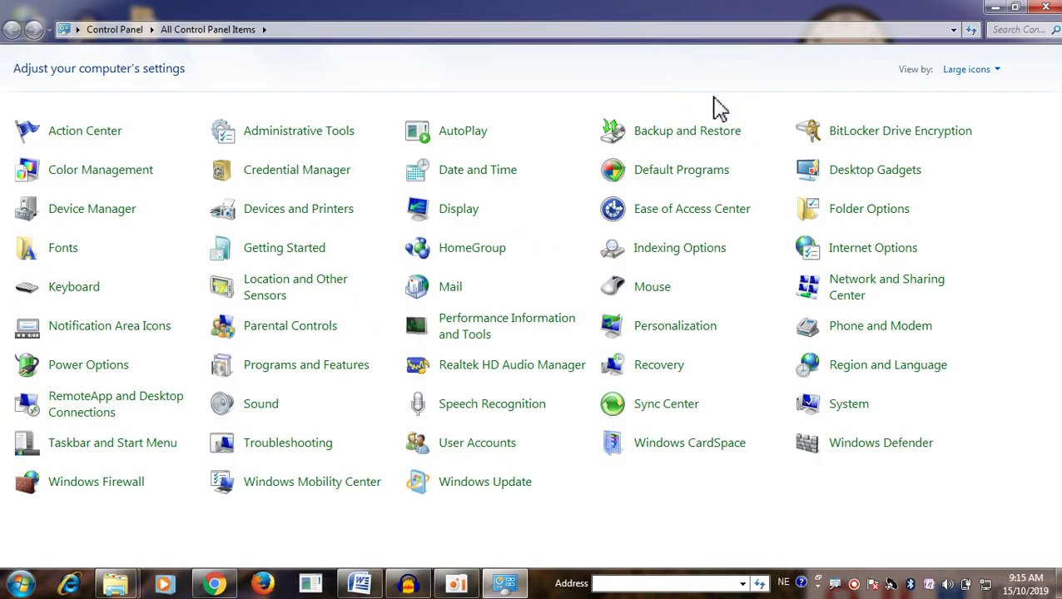
# Open the Region and Language settings and move the dialog to the middle of the Control Panel window
pyautogui.rightClick(882, 374)
pyautogui.click(990, 461)
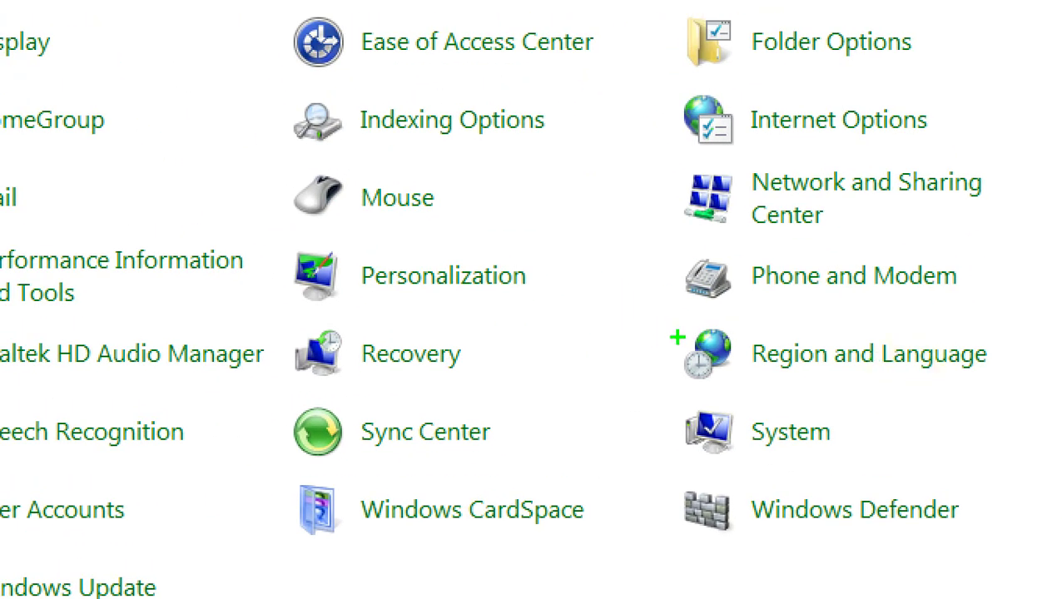
pyautogui.click(849, 367)
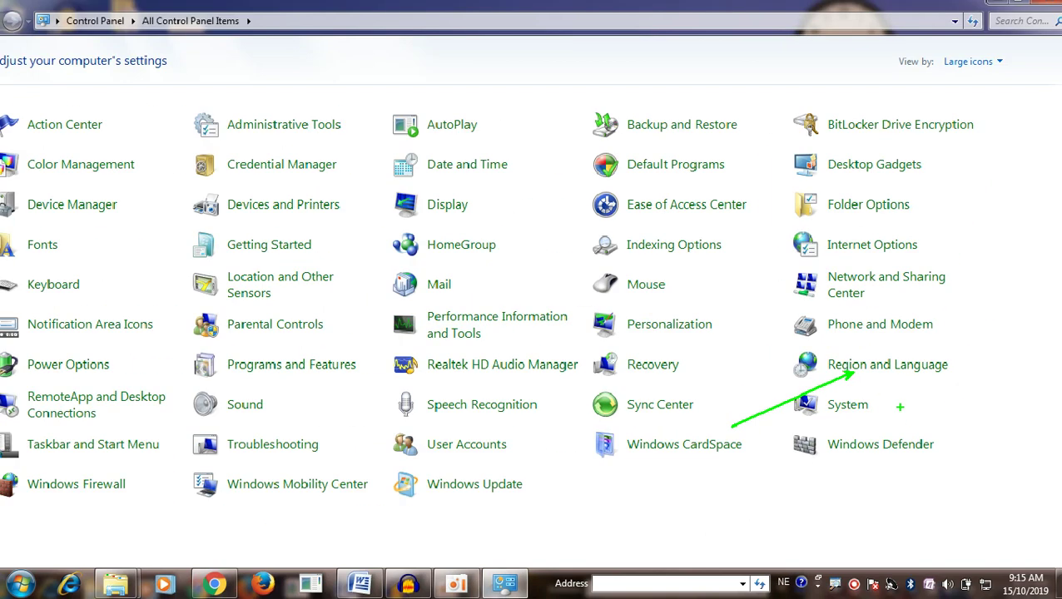
pyautogui.rightClick(834, 366)
pyautogui.click(884, 383)
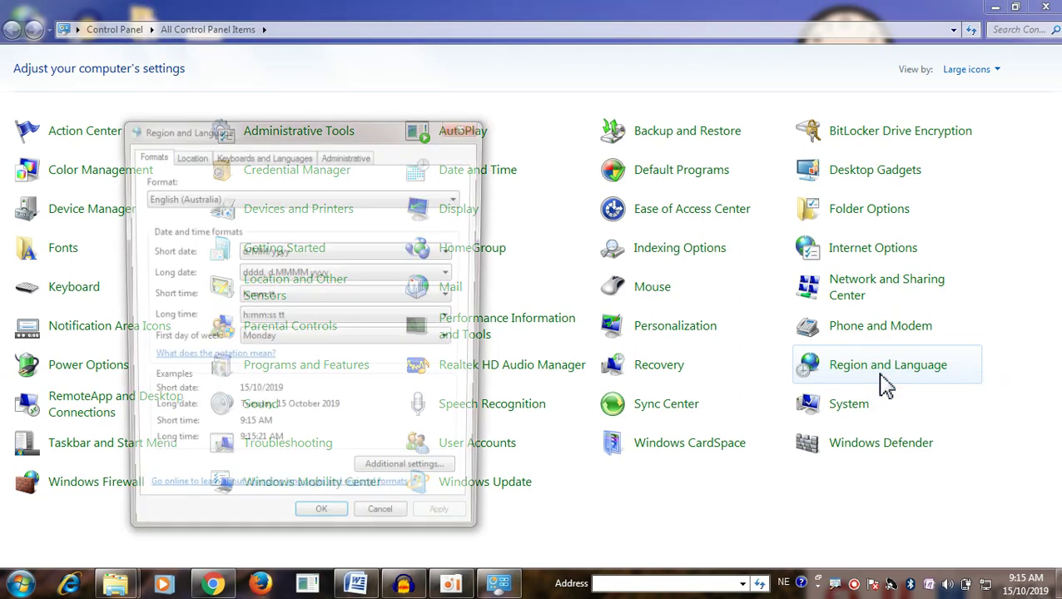
pyautogui.moveTo(343, 129); pyautogui.dragTo(566, 123)
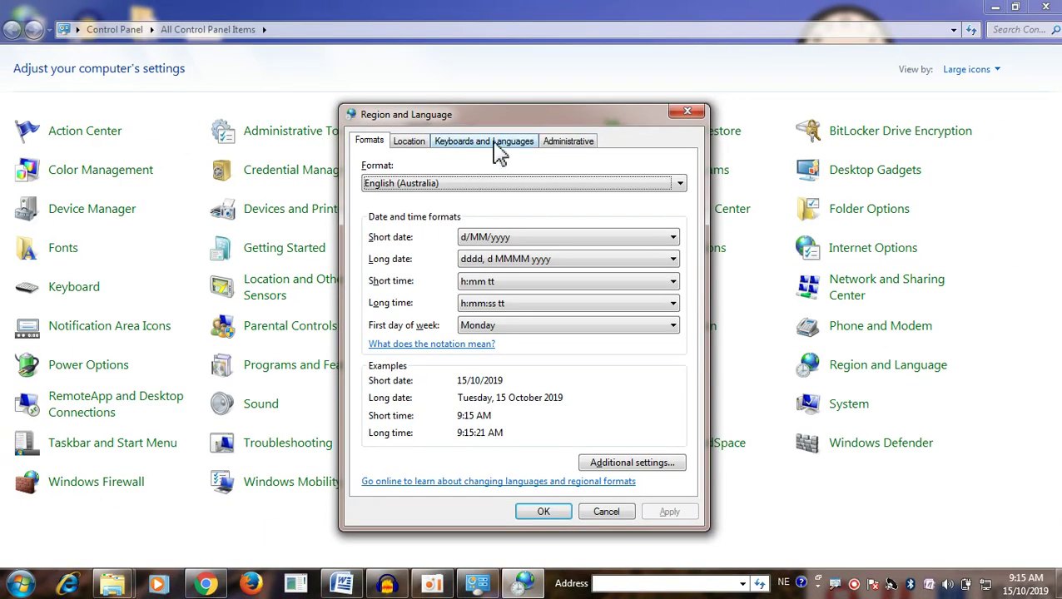
# Open the Text Services and Input Languages dialog for changing keyboards and move it beside the Region and Language dialog
pyautogui.click(499, 143)
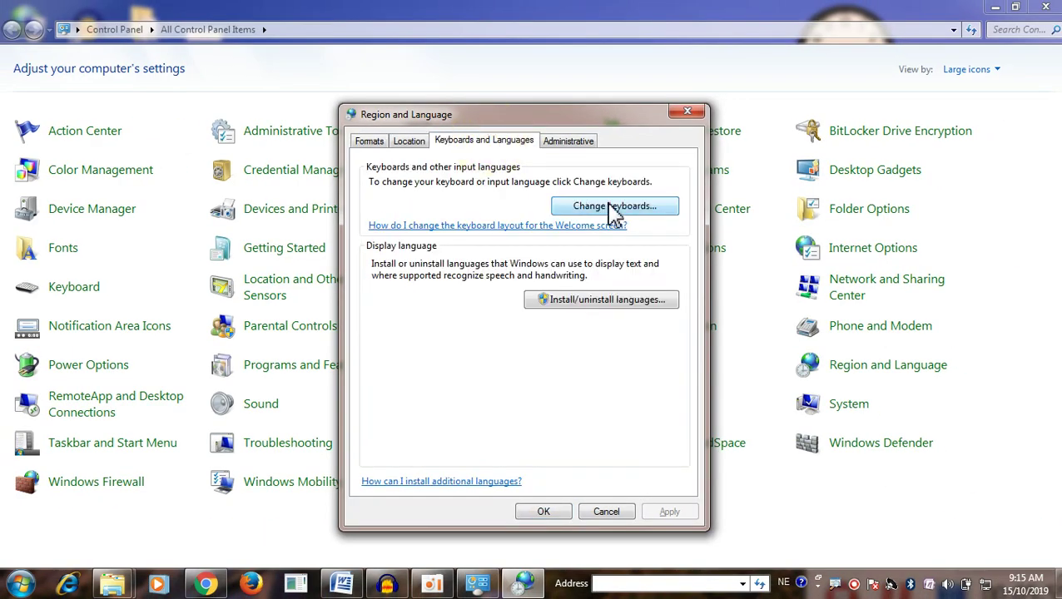
pyautogui.click(614, 208)
pyautogui.moveTo(268, 154); pyautogui.dragTo(590, 101)
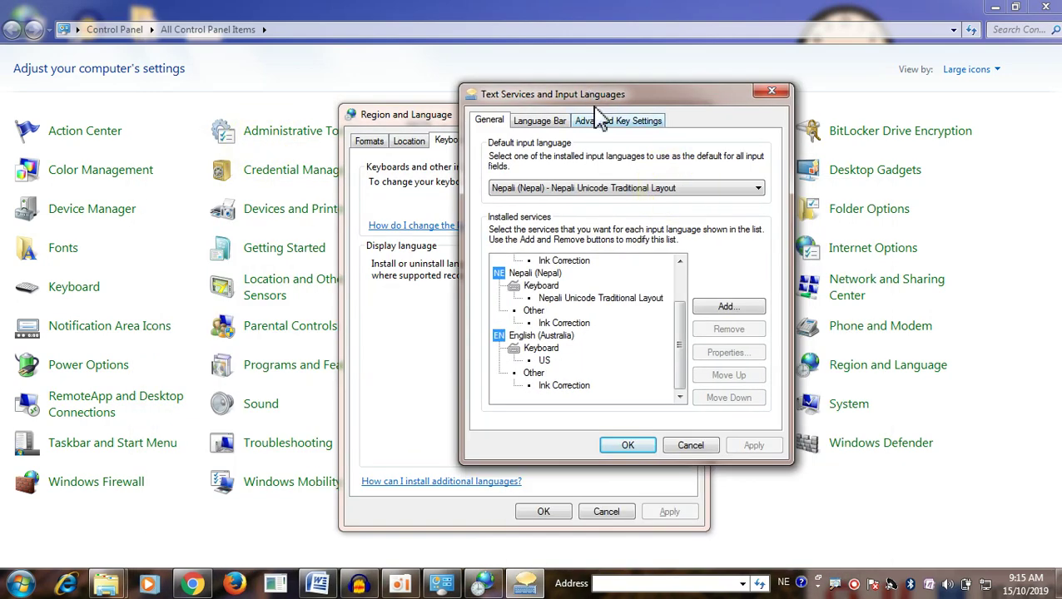
# Set the default input language to Nepali (Nepal) - Nepali Unicode Traditional Layout and confirm both language dialogs
pyautogui.click(630, 196)
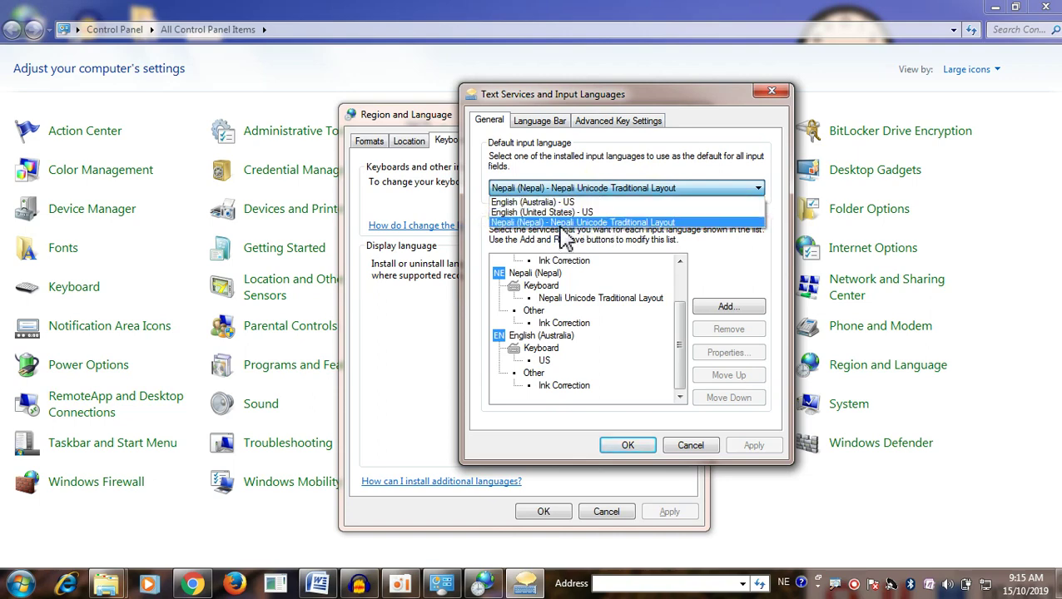
pyautogui.click(665, 223)
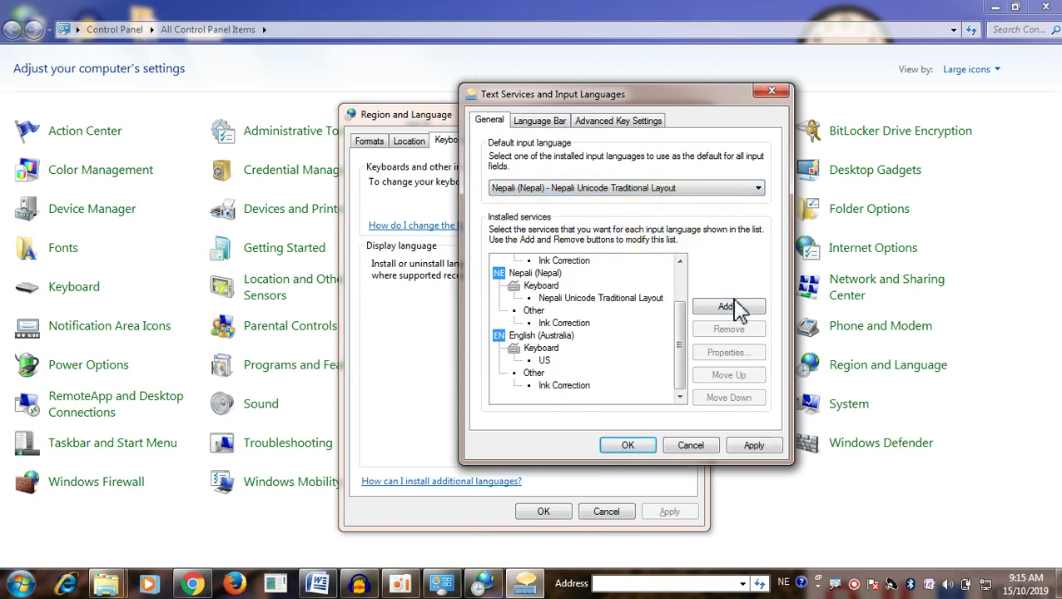
pyautogui.click(596, 299)
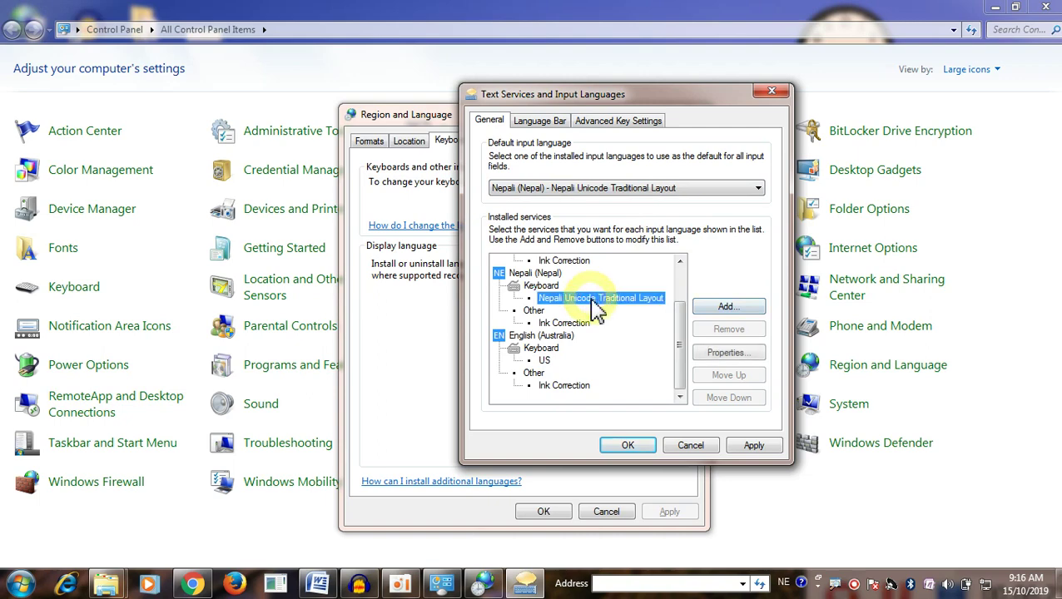
pyautogui.click(657, 190)
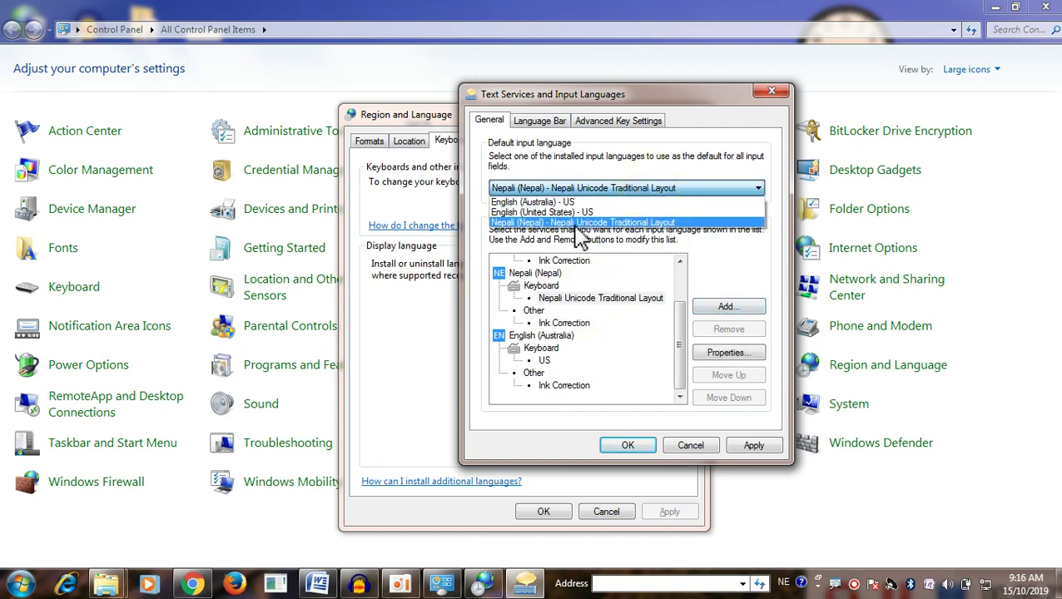
pyautogui.click(587, 233)
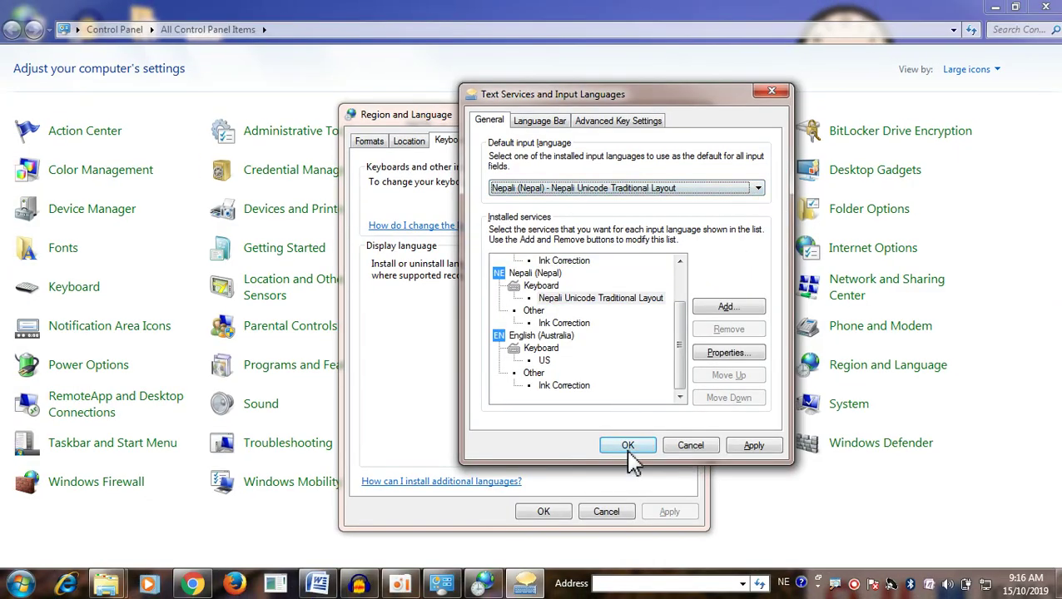
pyautogui.click(629, 450)
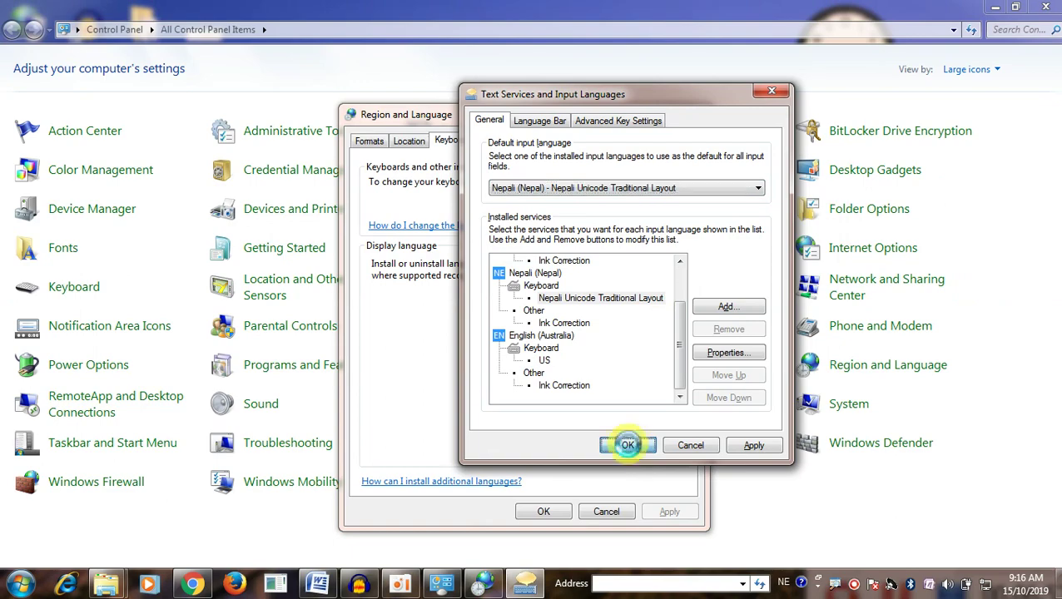
pyautogui.click(547, 511)
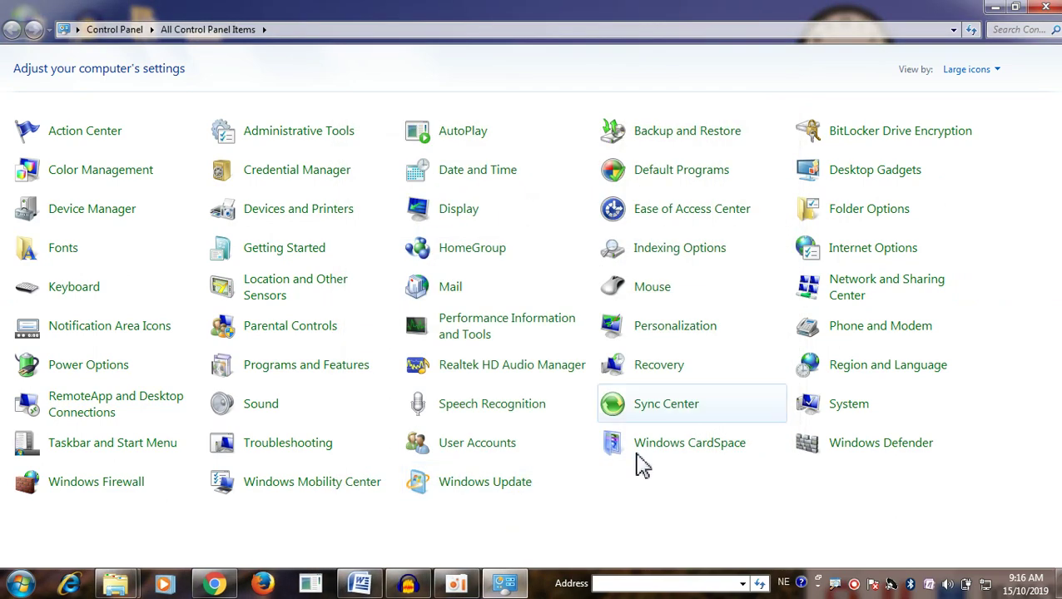
# Close the Control Panel and refresh the desktop
pyautogui.click(1046, 7)
pyautogui.rightClick(638, 181)
pyautogui.click(679, 227)
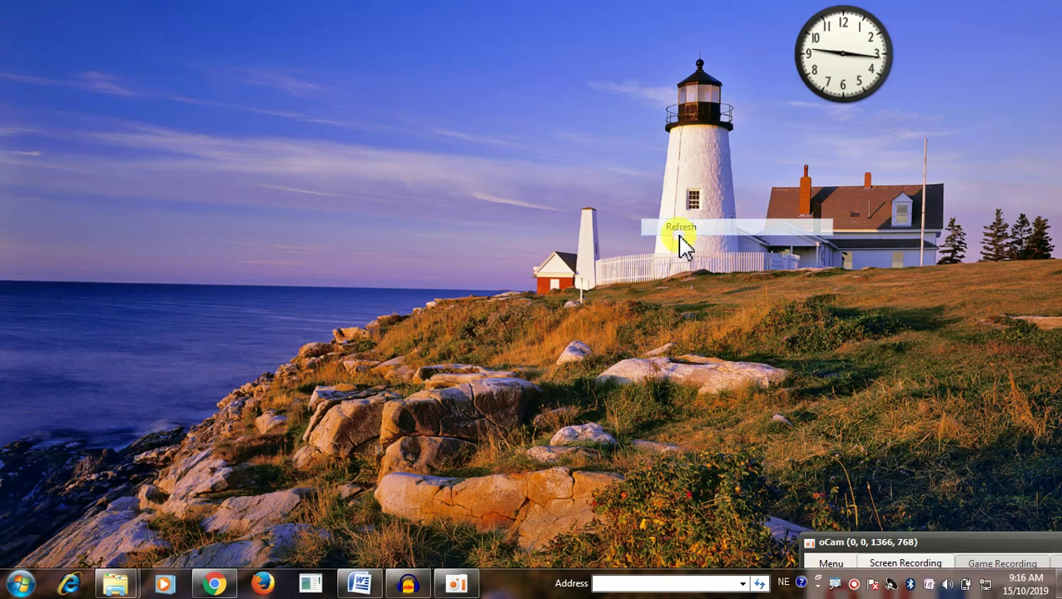
# Switch to Document1 in Microsoft Word, delete all its text and show the font formatting commands
pyautogui.click(360, 582)
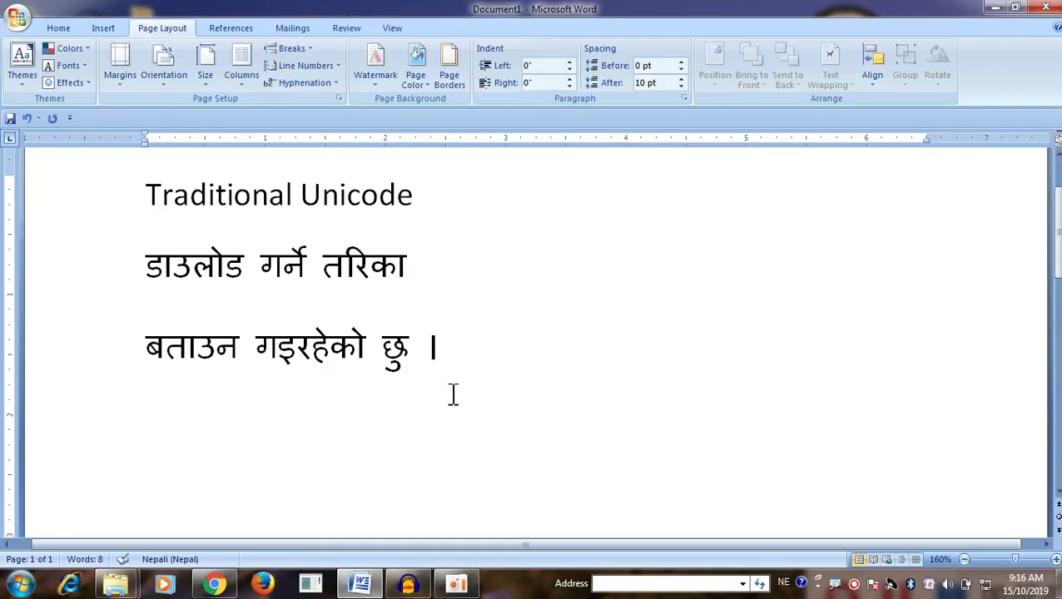
pyautogui.moveTo(474, 350); pyautogui.dragTo(123, 190)
pyautogui.press('Delete')
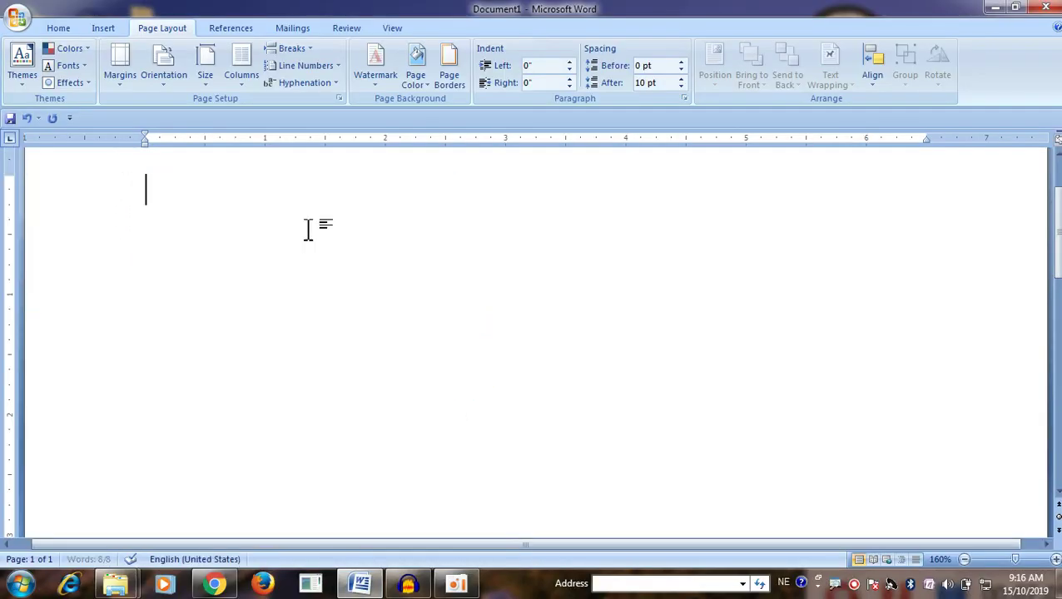
pyautogui.click(57, 30)
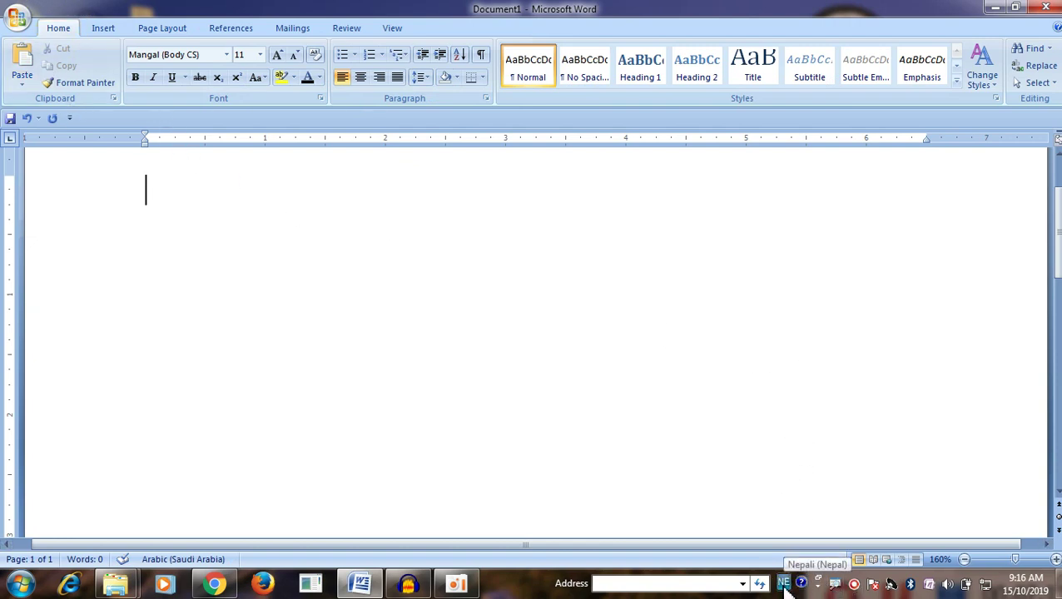
pyautogui.press('alt')
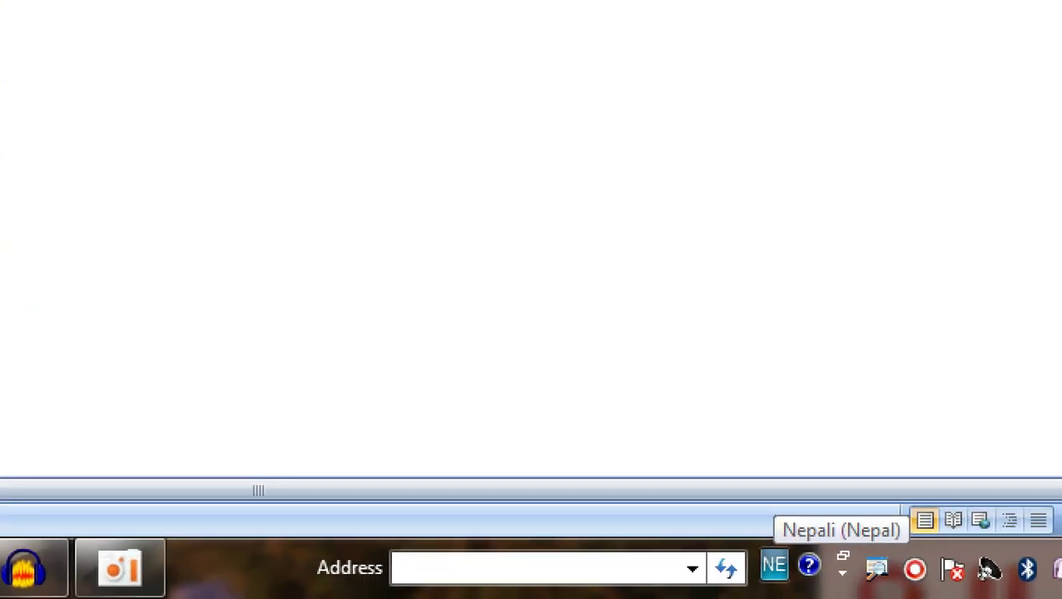
pyautogui.click(789, 591)
pyautogui.moveTo(764, 539); pyautogui.dragTo(633, 338)
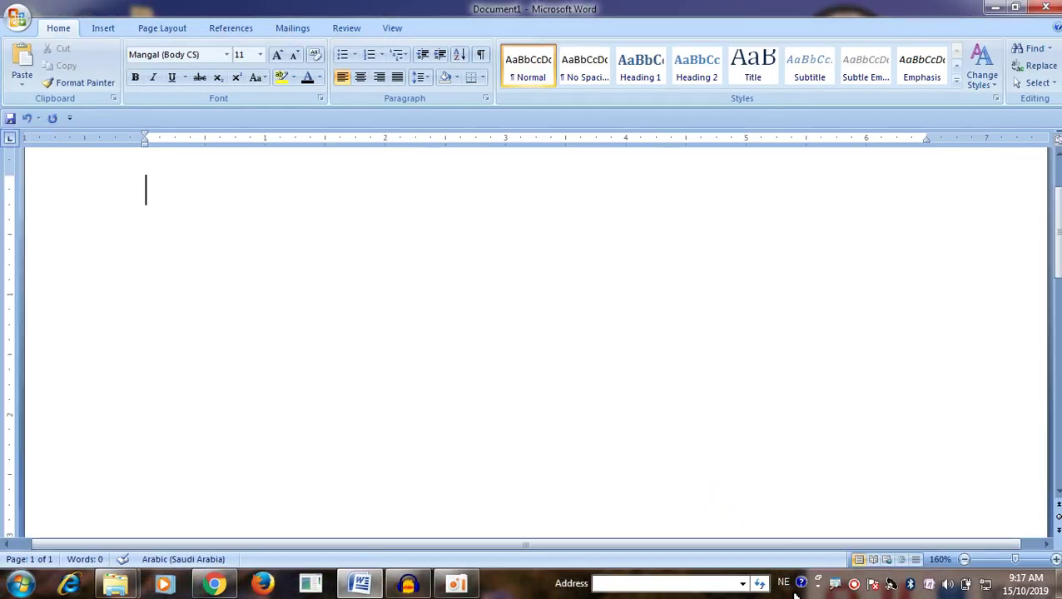
# Switch the input language to English (United States) and enter the test text dewfasfsadfdsfasdf
pyautogui.click(773, 566)
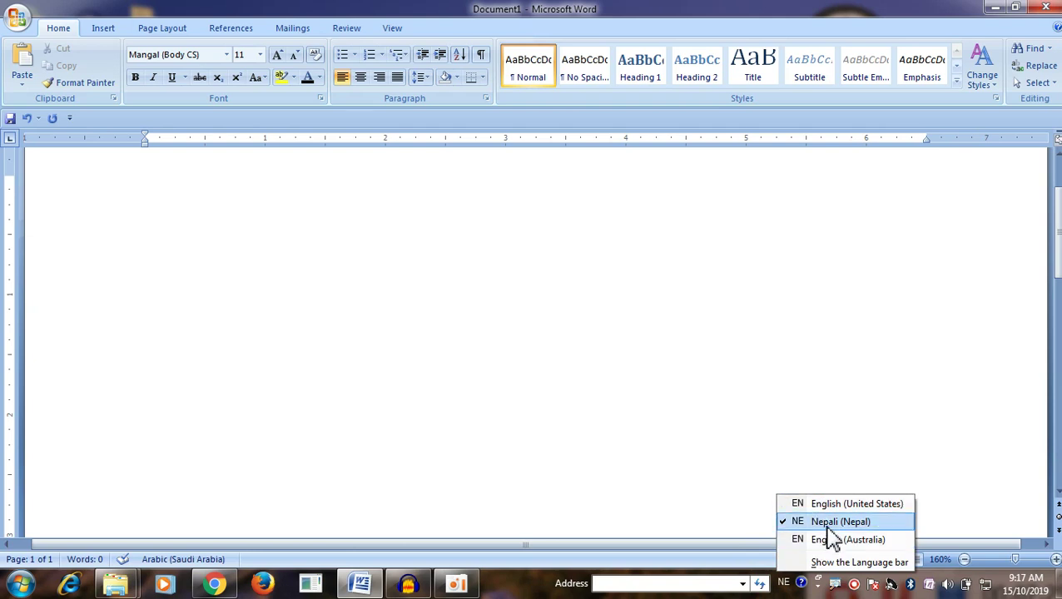
pyautogui.click(830, 539)
pyautogui.click(791, 584)
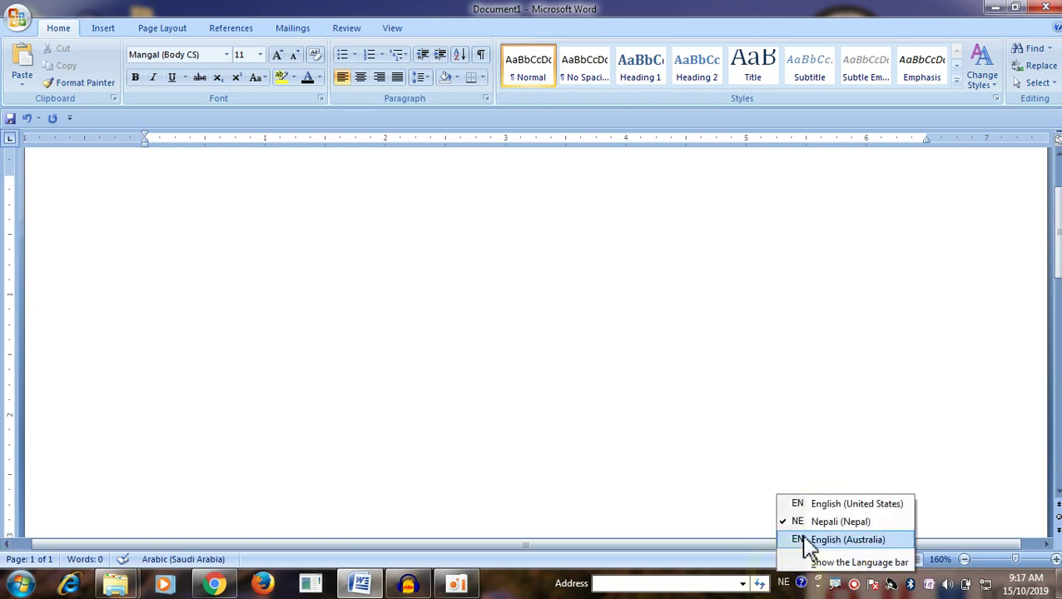
pyautogui.click(816, 500)
pyautogui.write('dewfasfsadfdsfasdf')
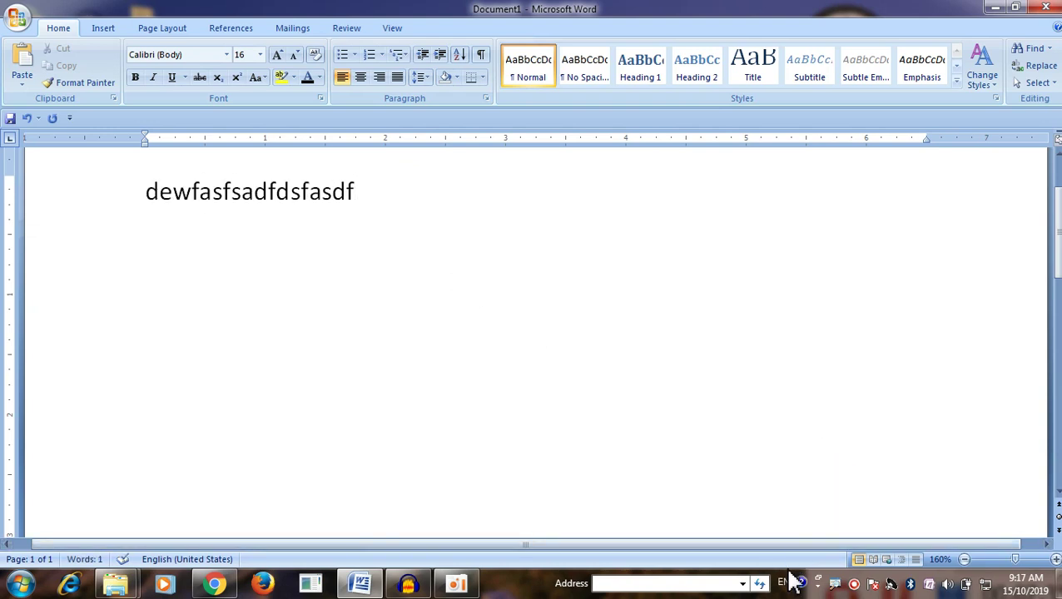
# Enter बकमाकबमाकमा on a new line using the Nepali (Nepal) input language and clear the document
pyautogui.press('Return')
pyautogui.click(797, 582)
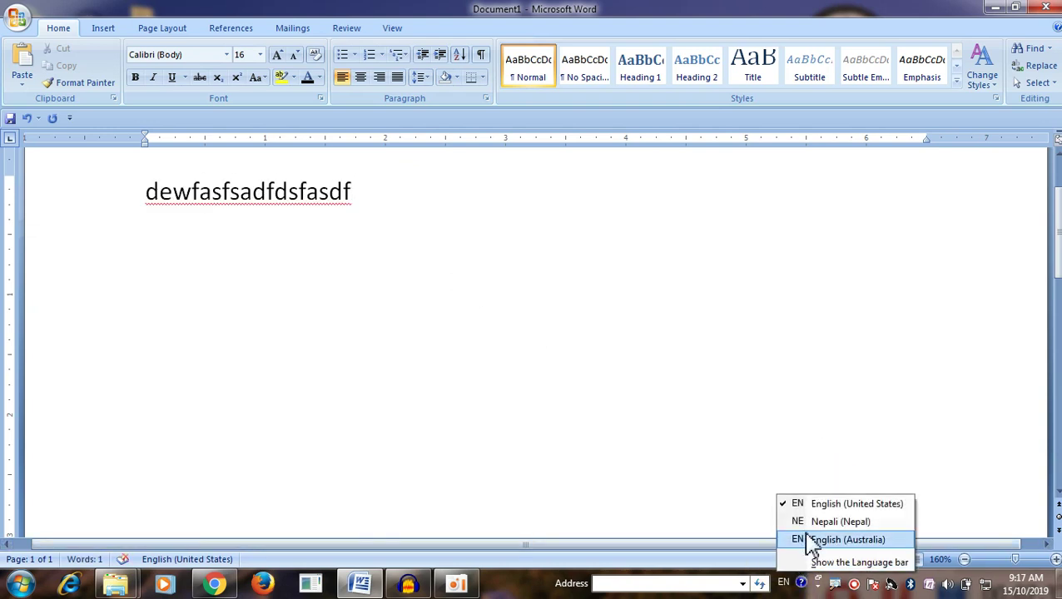
pyautogui.click(812, 523)
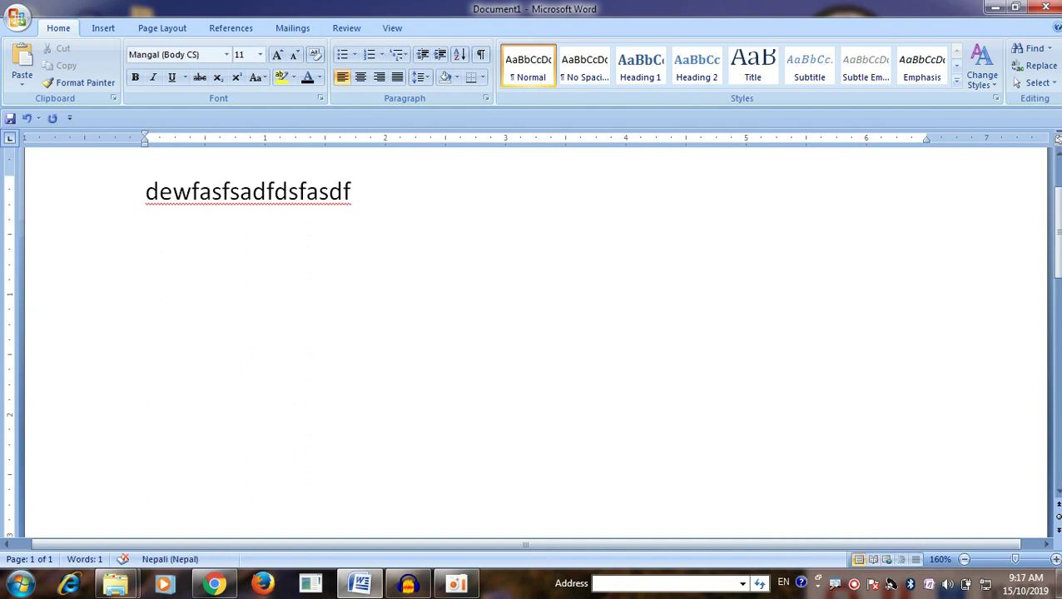
pyautogui.write('बकमाकबमाकमा')
pyautogui.hotkey('ctrl', 'a')
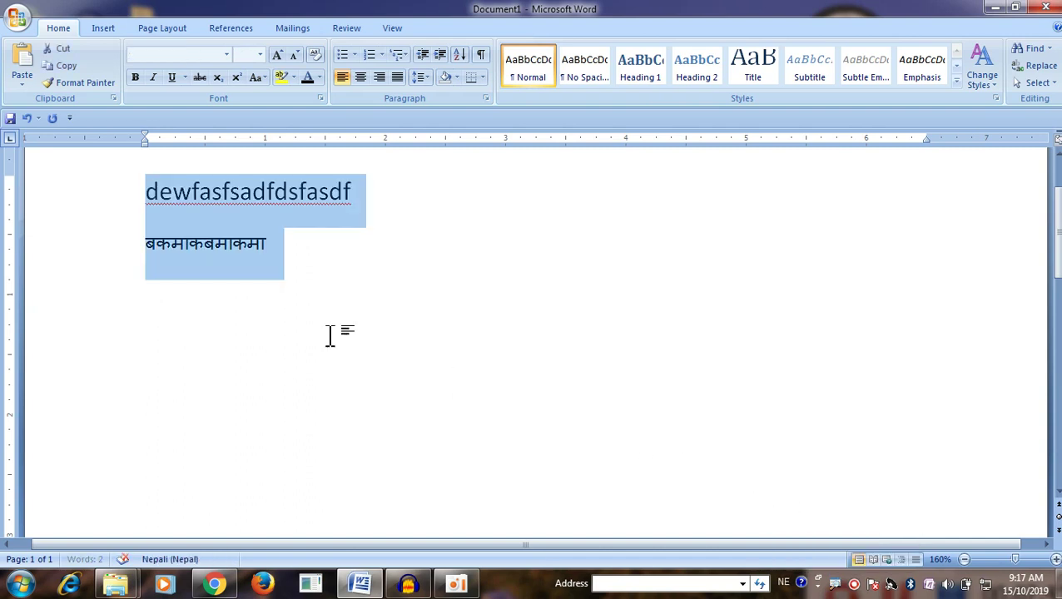
pyautogui.press('Delete')
# Write the line एकै लहरमा उभिएका सव in the empty document with the Nepali input language
pyautogui.scroll(3, 399, 291)
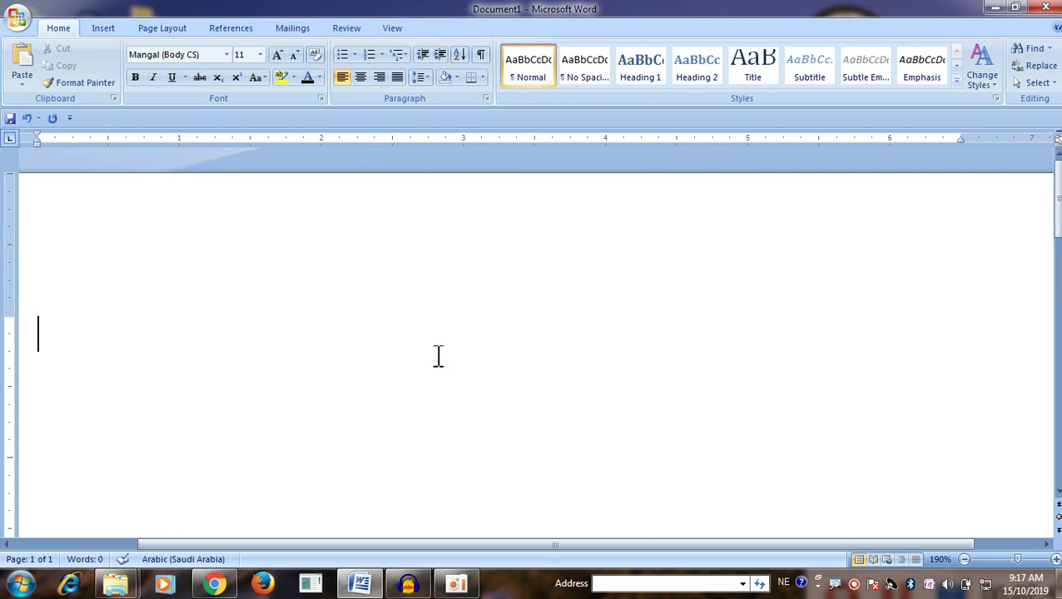
pyautogui.click(371, 545)
pyautogui.moveTo(371, 545); pyautogui.dragTo(247, 494)
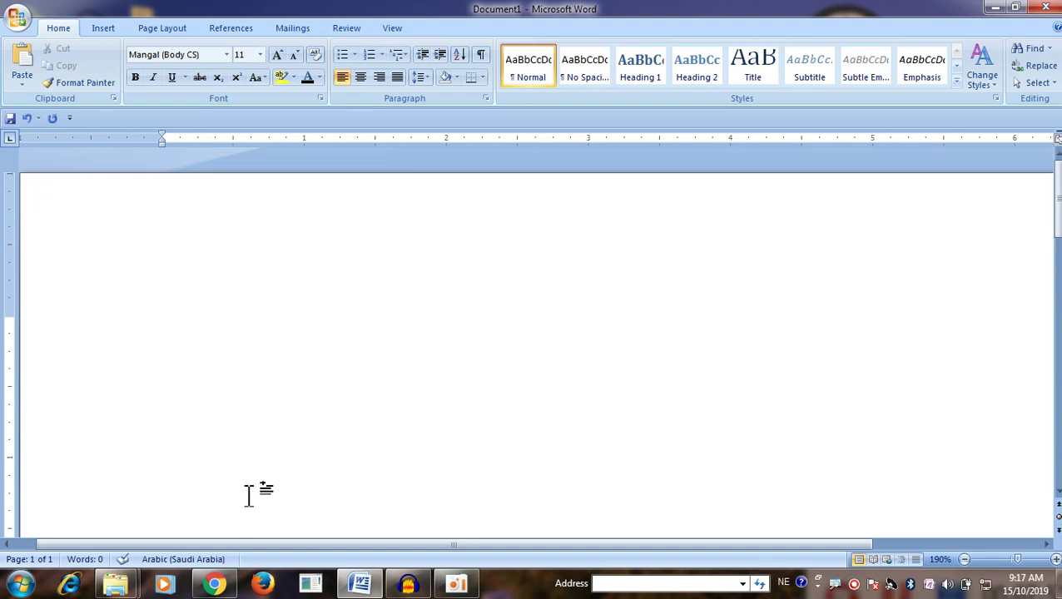
pyautogui.write('एकै ')
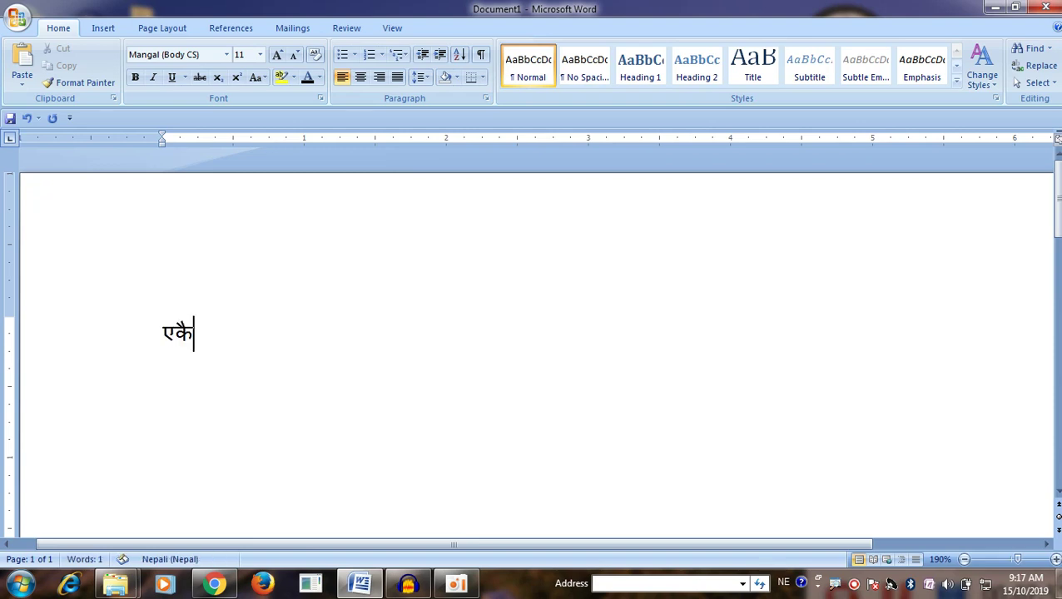
pyautogui.write('लह')
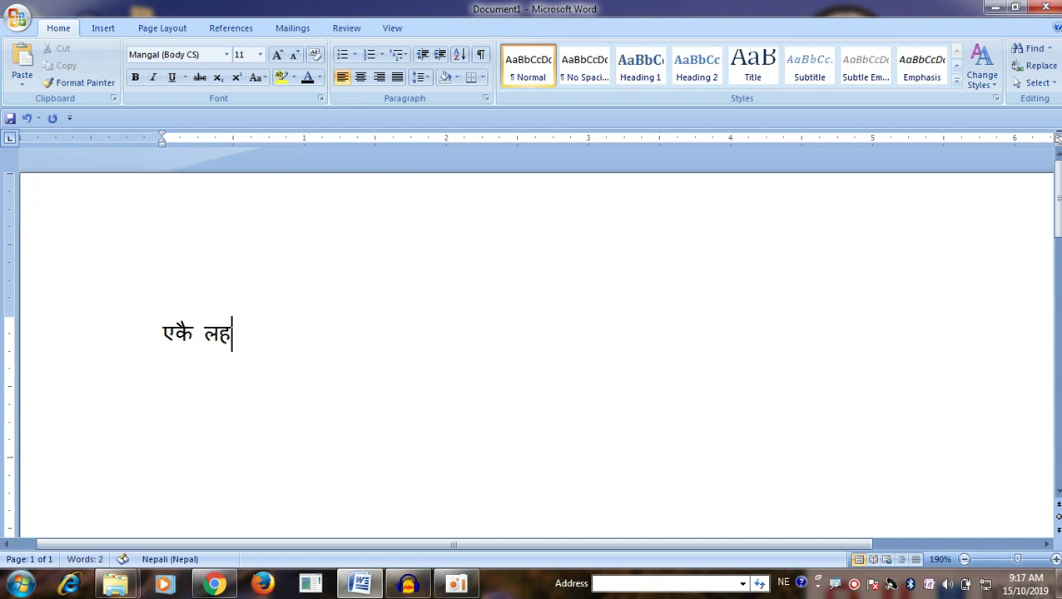
pyautogui.write('रमा उभि')
pyautogui.press('BackSpace')
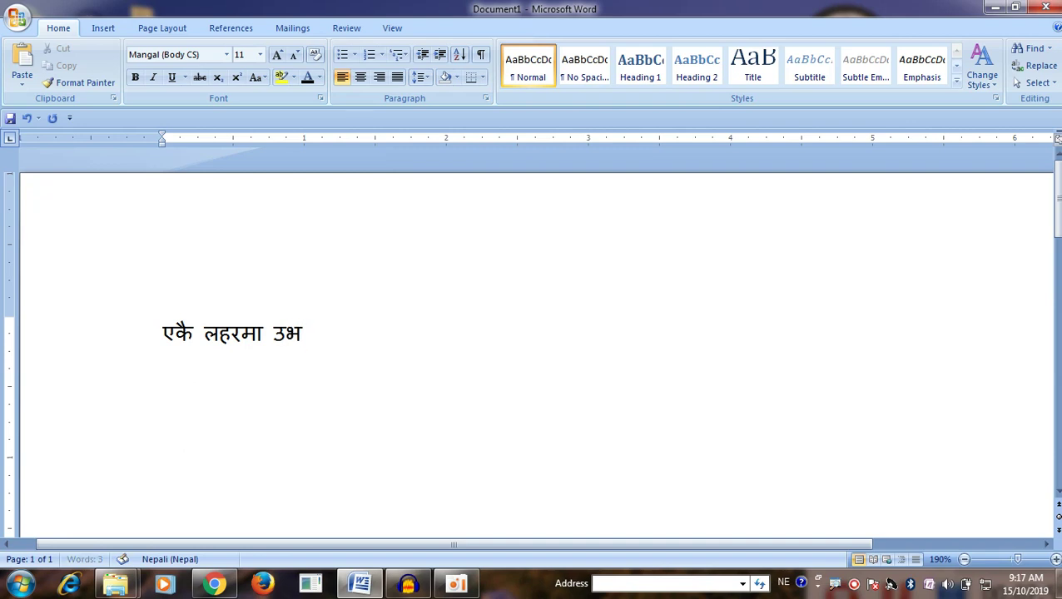
pyautogui.press('BackSpace')
pyautogui.write('भि')
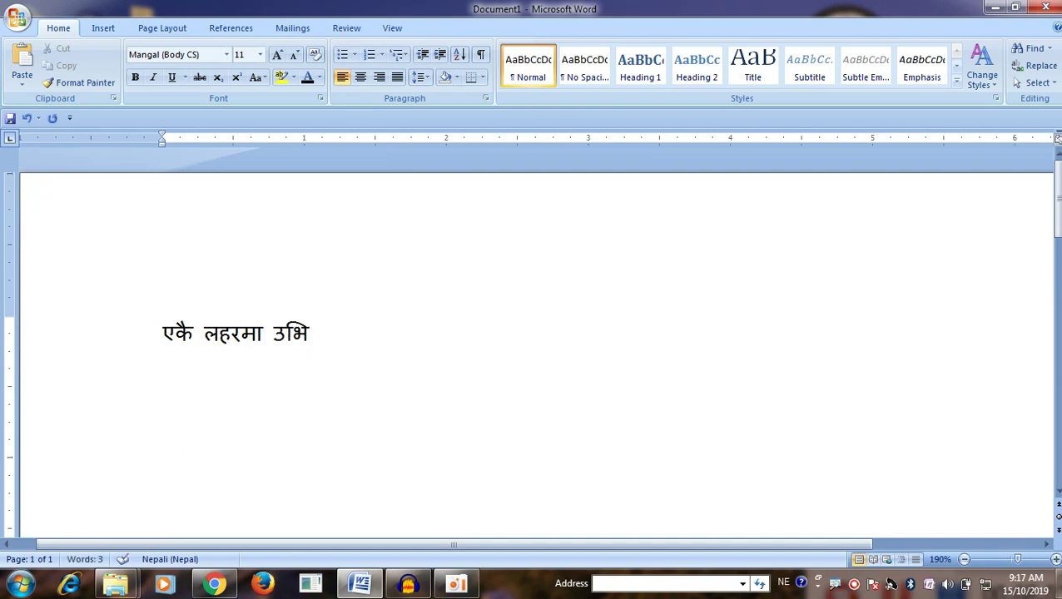
pyautogui.write('एका')
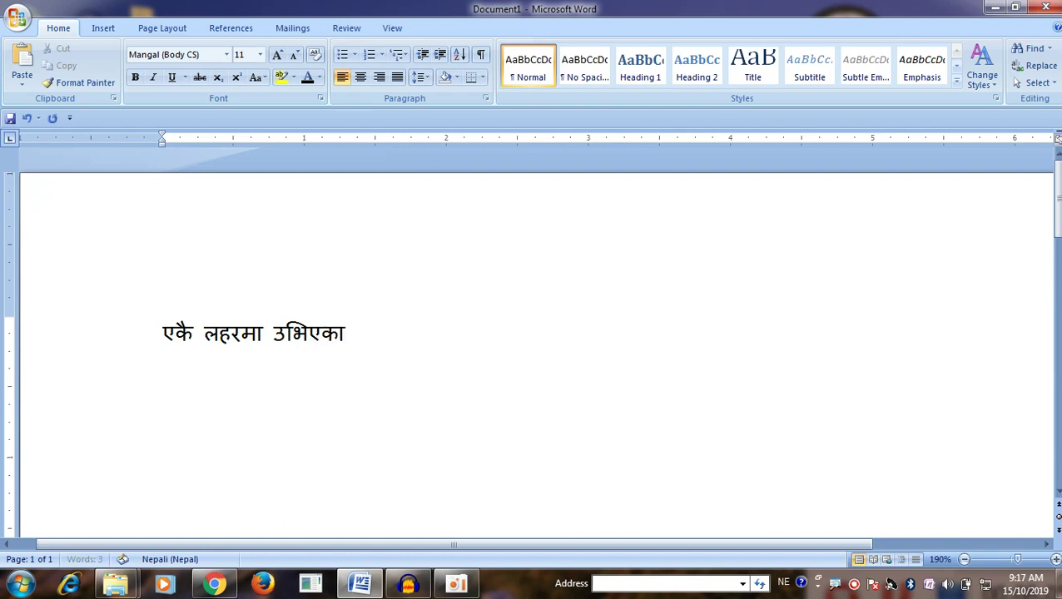
pyautogui.write(' सवृ')
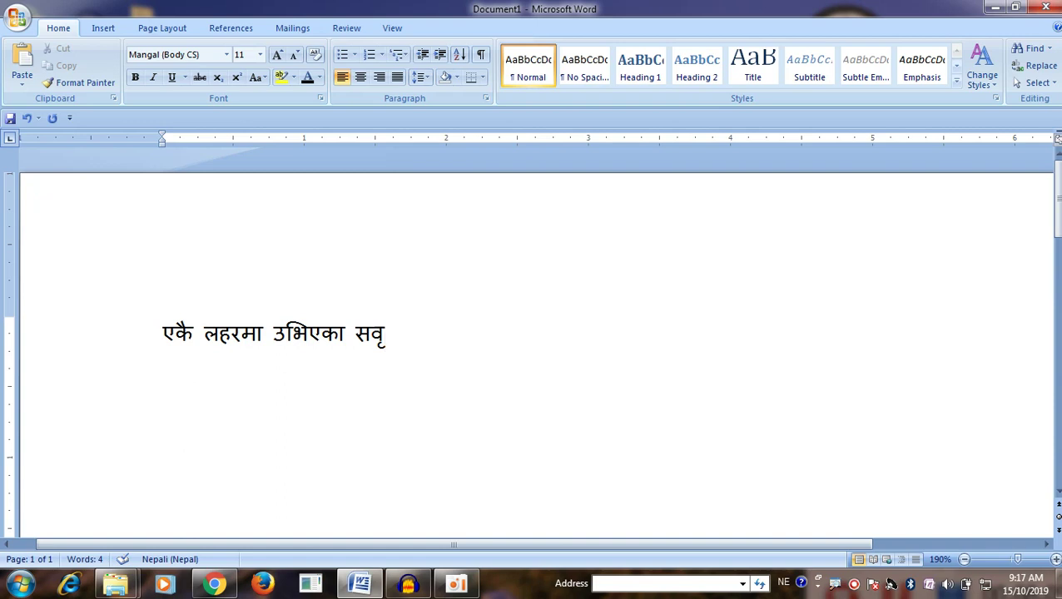
pyautogui.press('BackSpace')
pyautogui.write('व')
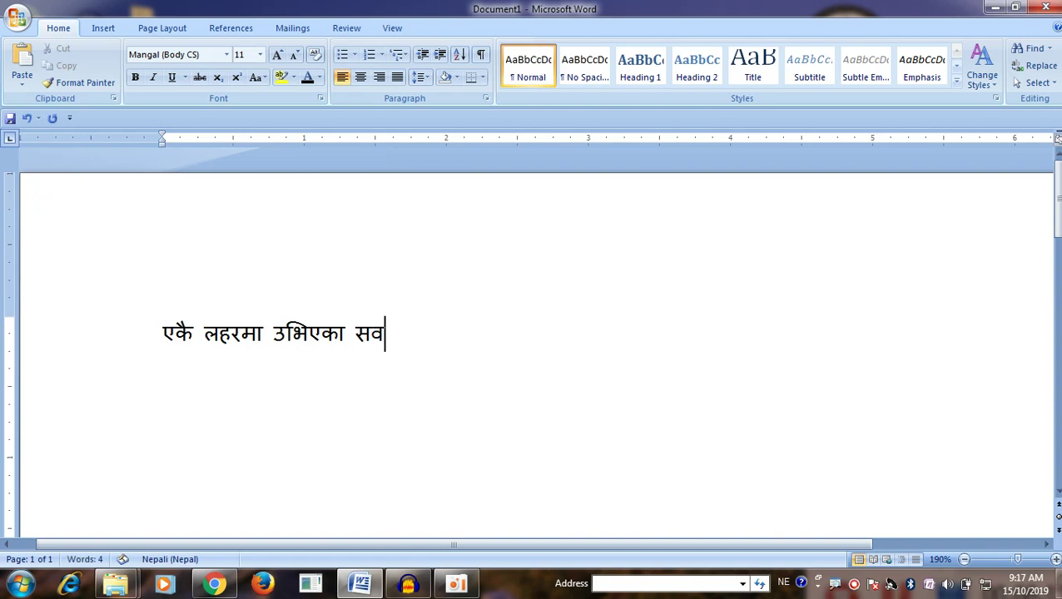